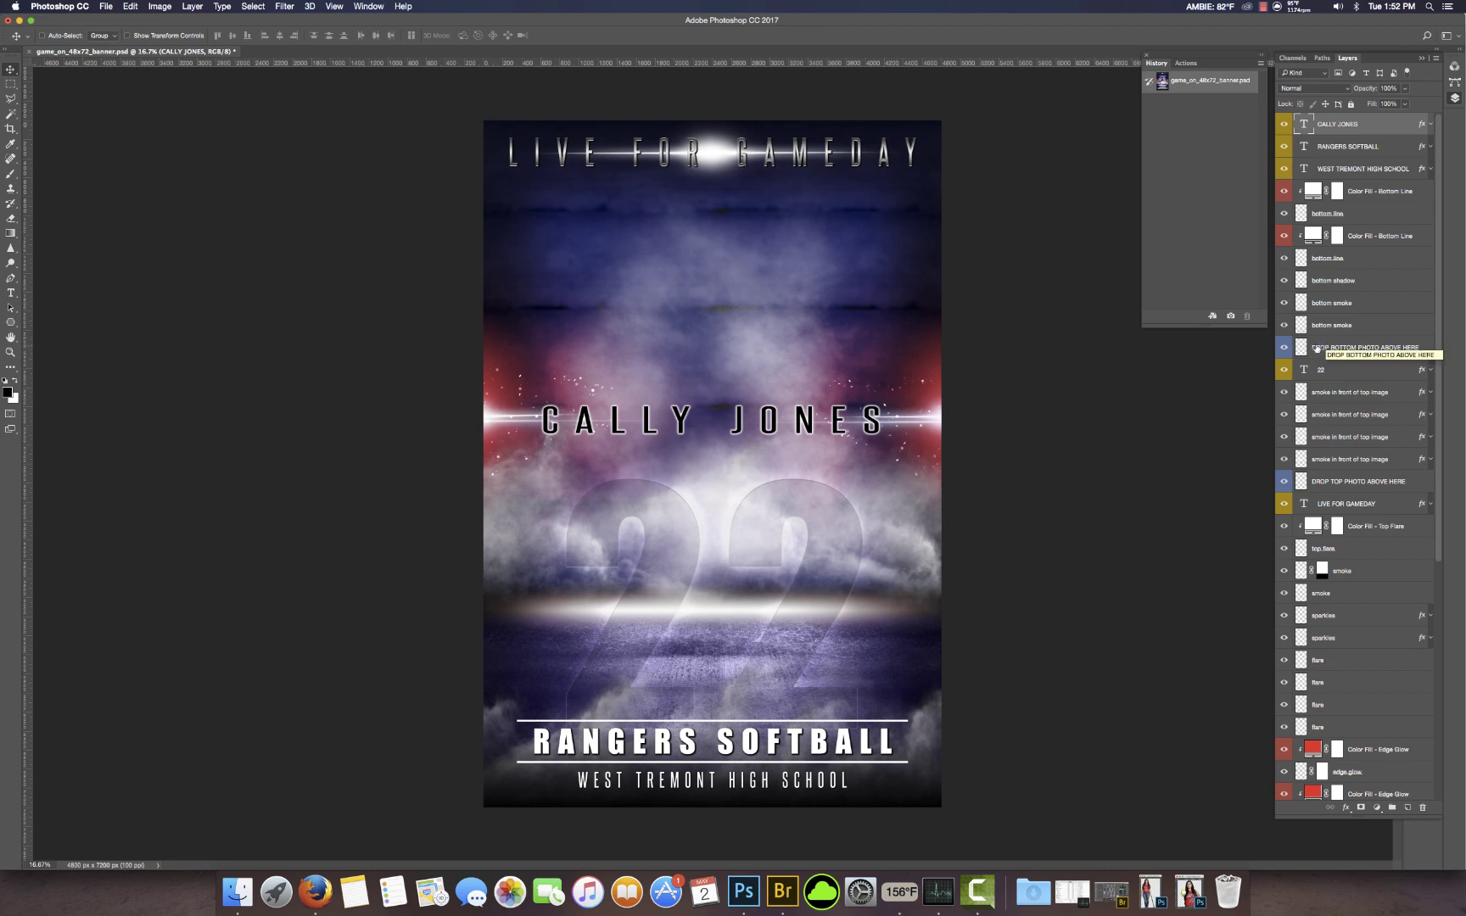
Bring the photo from top_image.png in above the DROP TOP PHOTO ABOVE HERE layer and place it just below the LIVE FOR GAMEDAY headline
left_click(1313, 348)
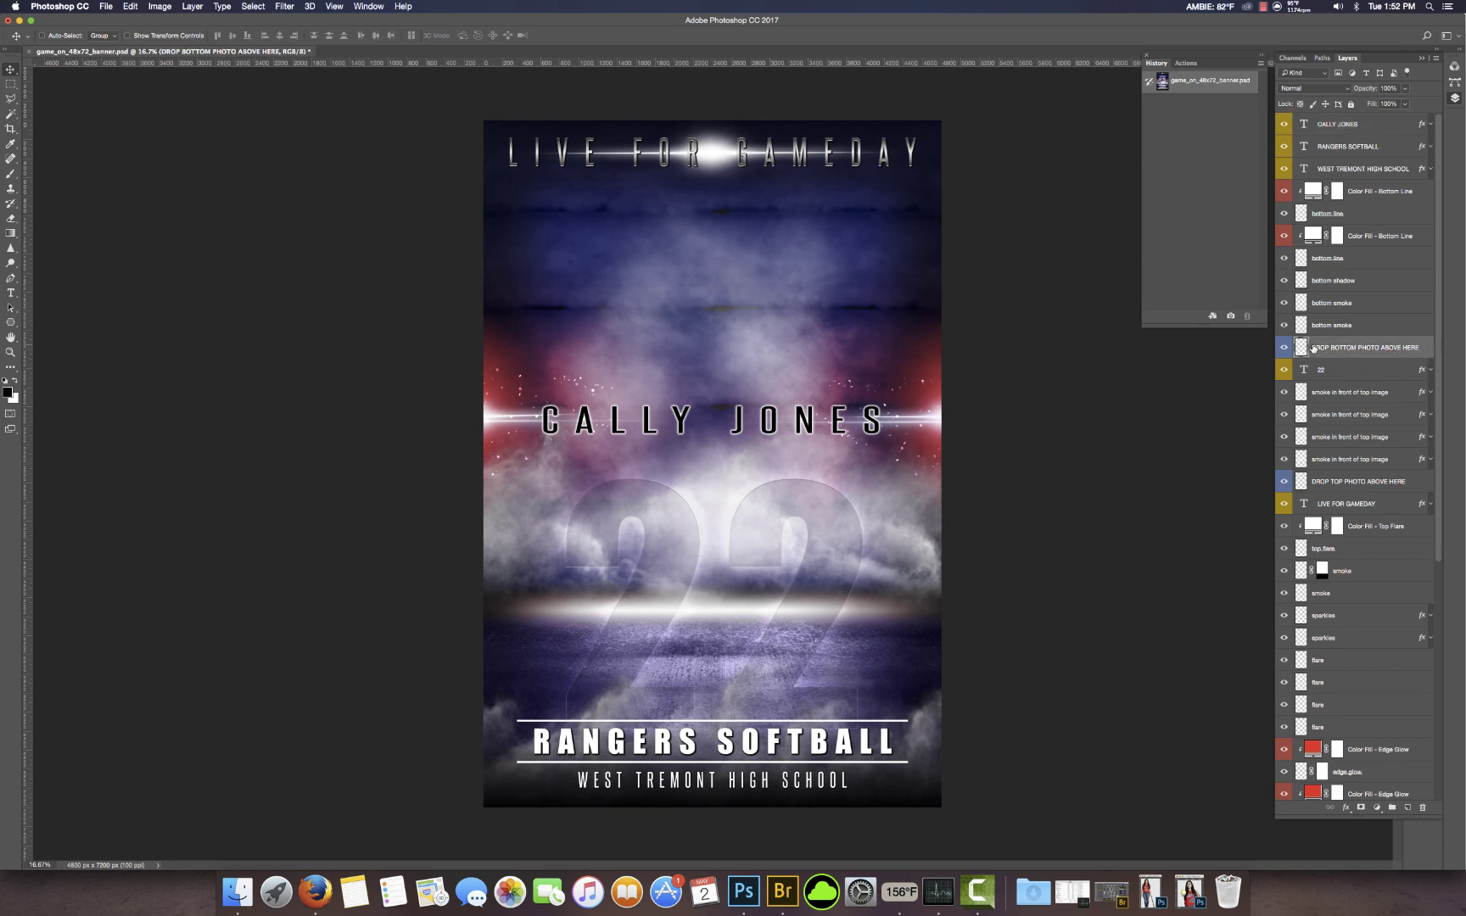
left_click(1346, 486)
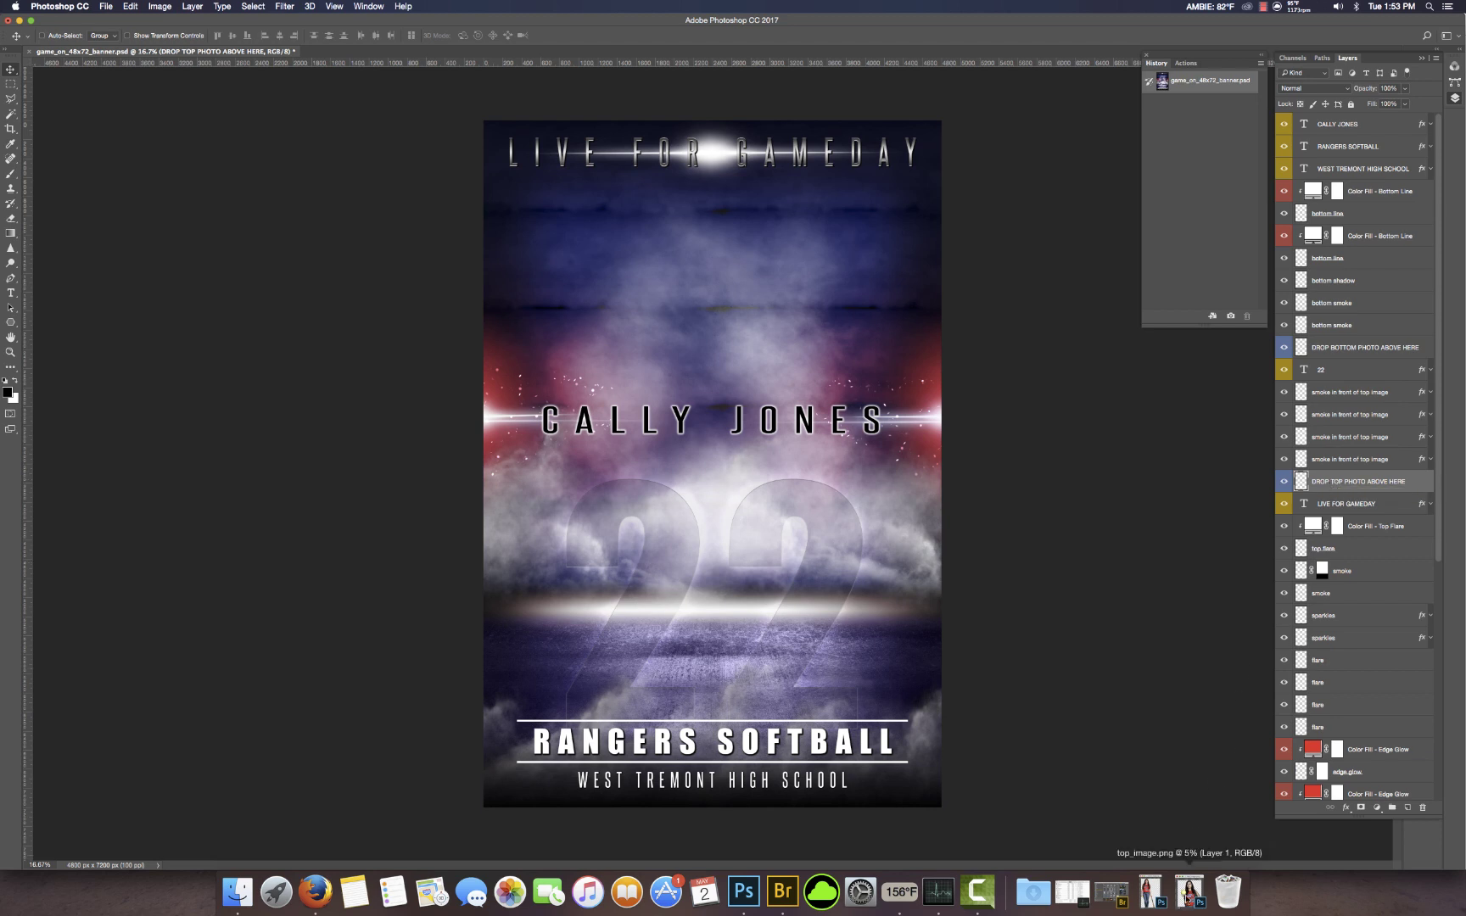
left_click(1187, 897)
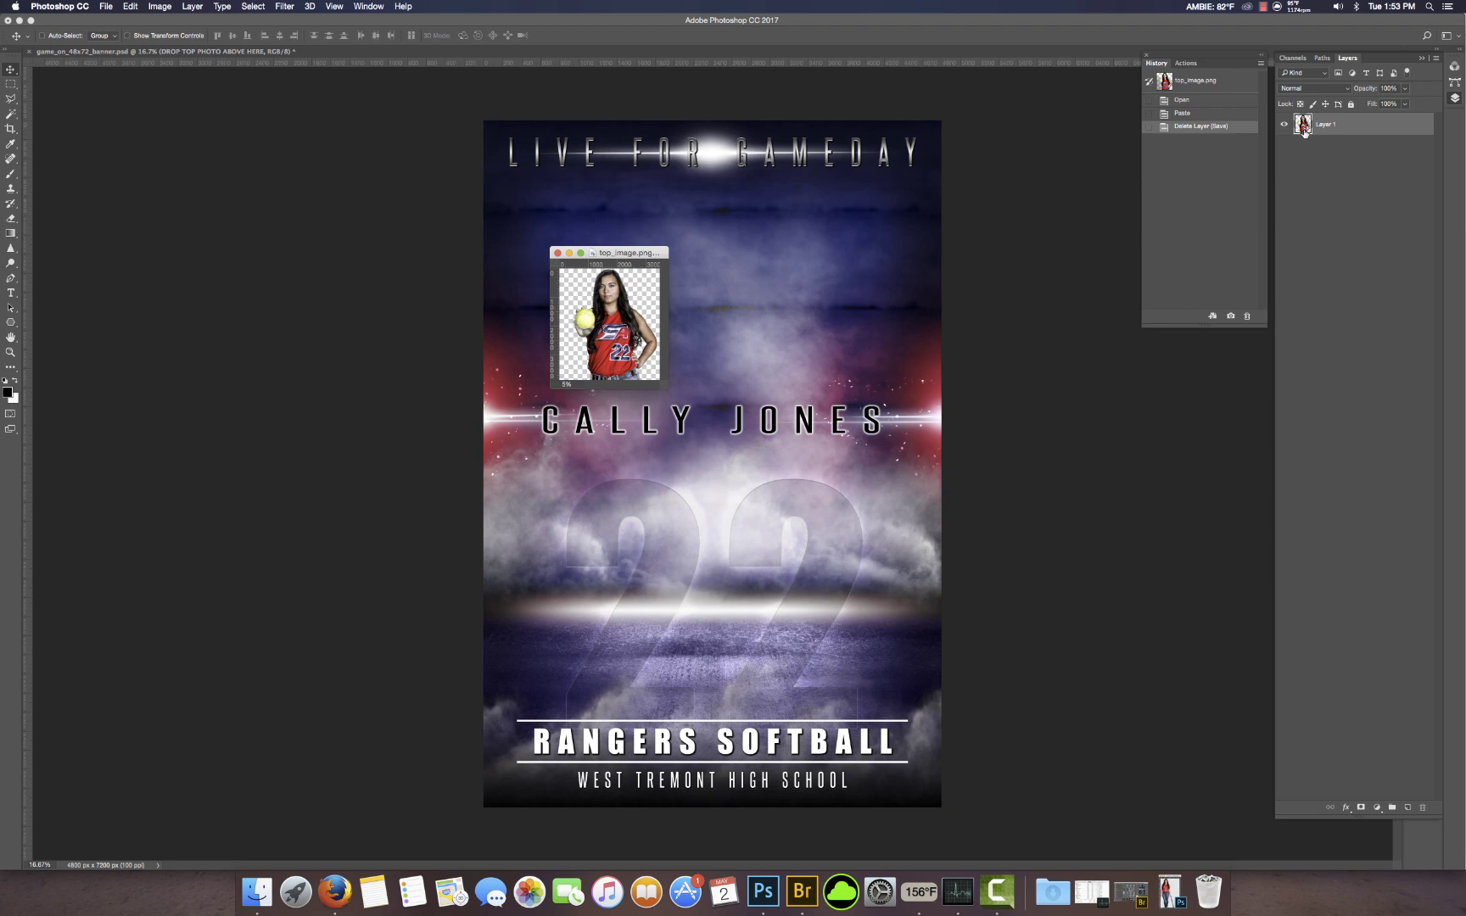
left_click_drag(1305, 127, 802, 289)
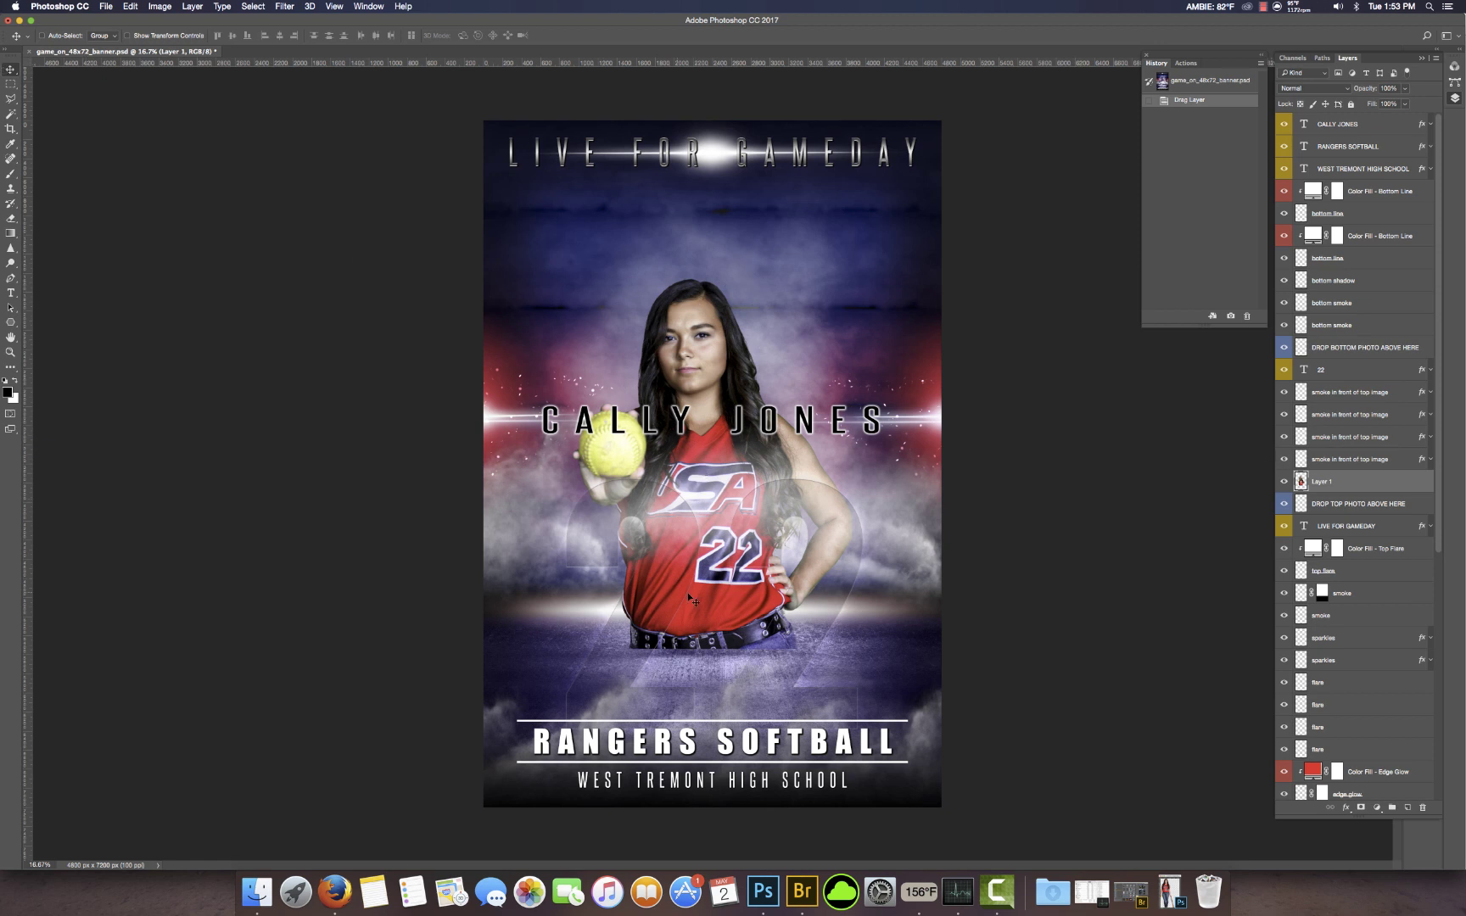
left_click_drag(718, 593, 740, 498)
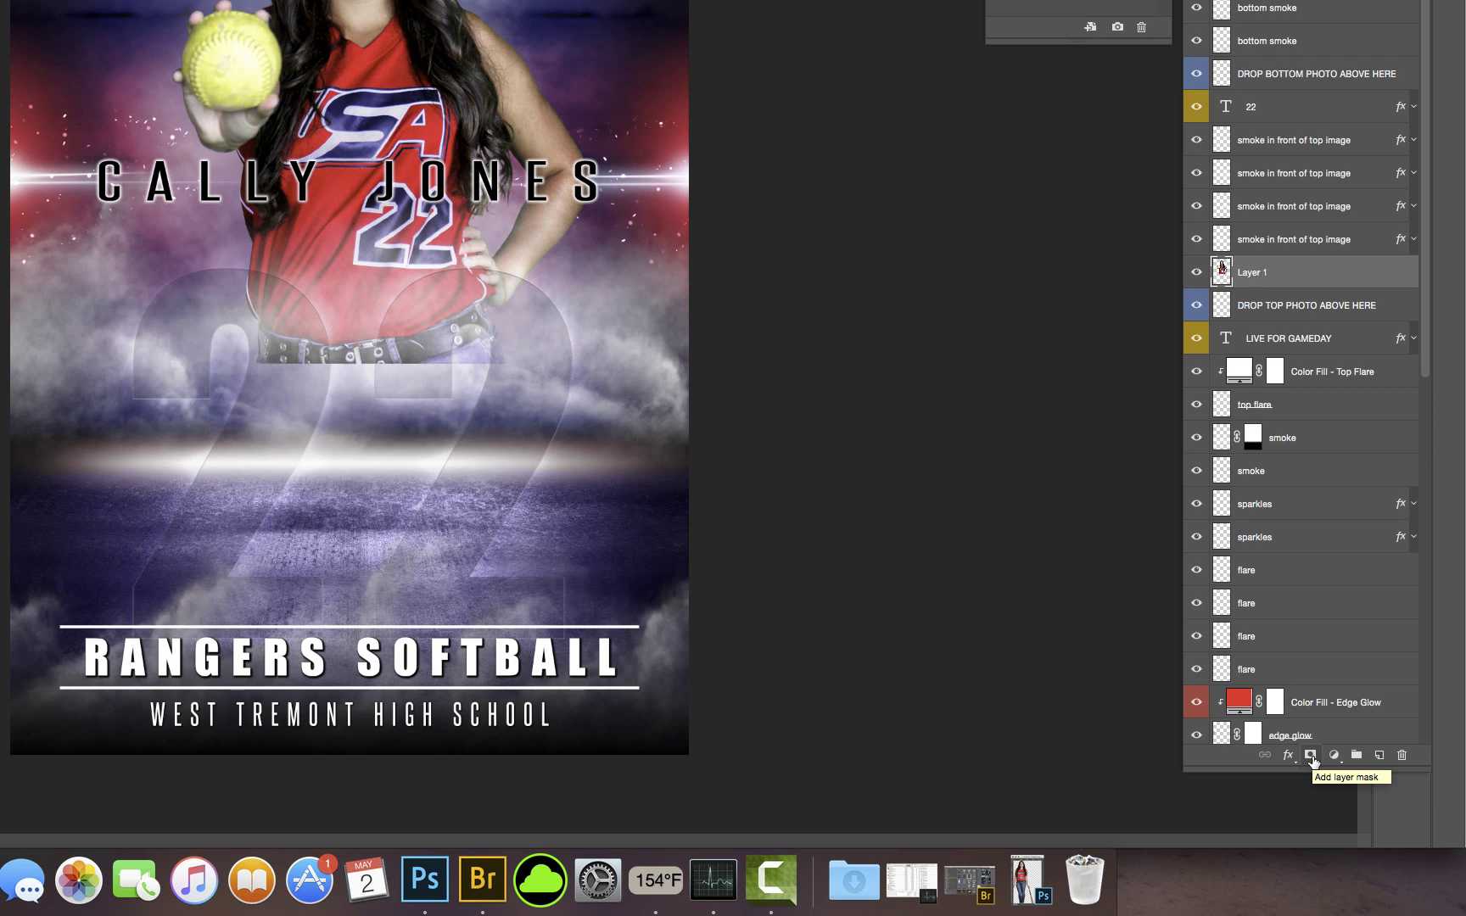
Add a layer mask to the top photo and fade its cut-off waist upward with a linear Foreground to Transparent gradient
left_click(1311, 756)
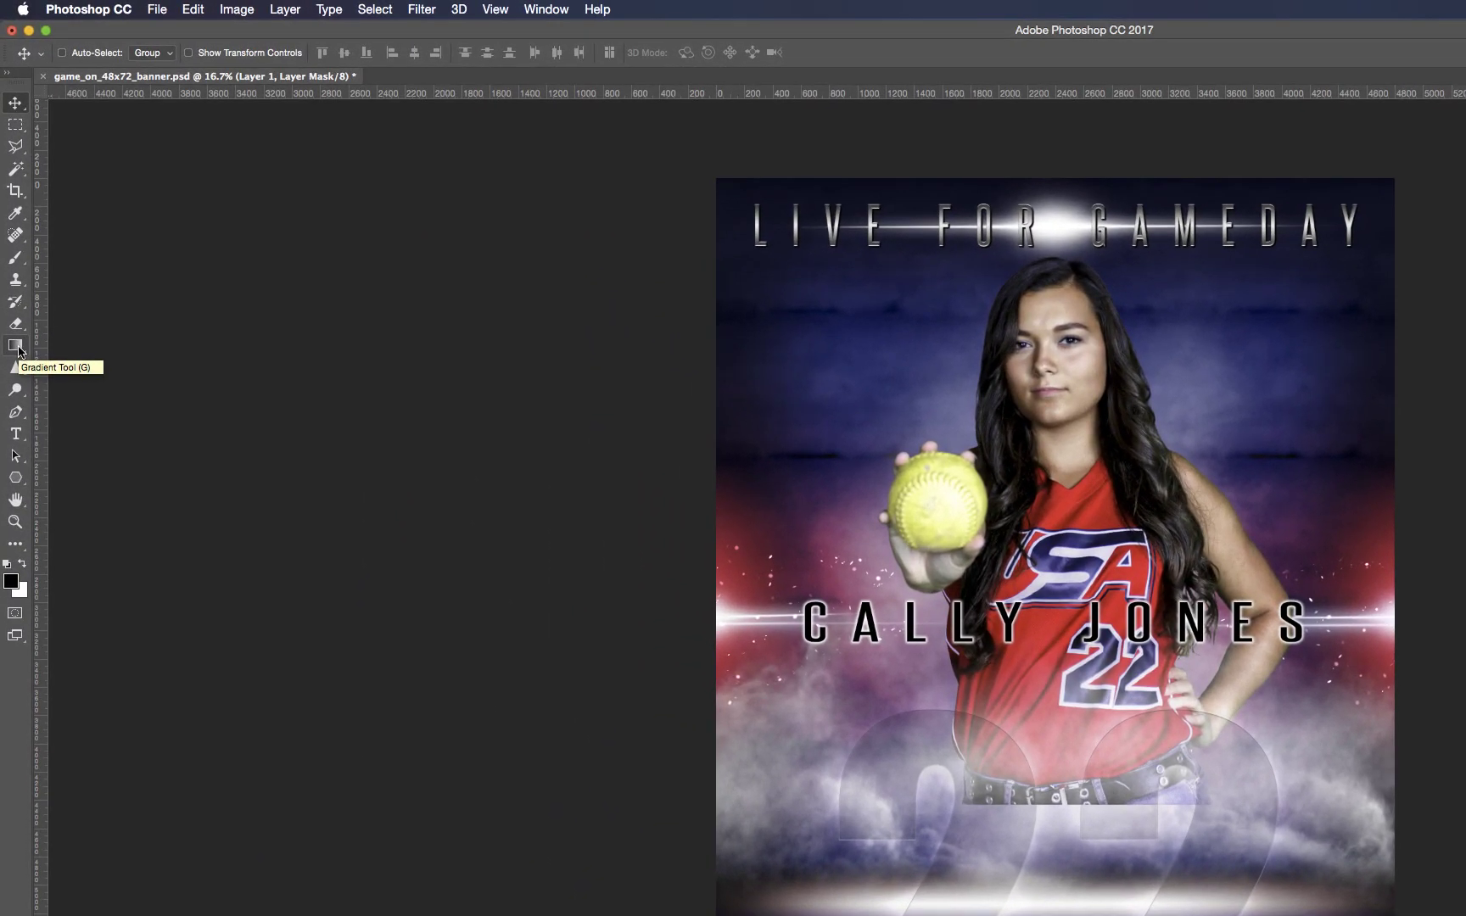
left_click(16, 346)
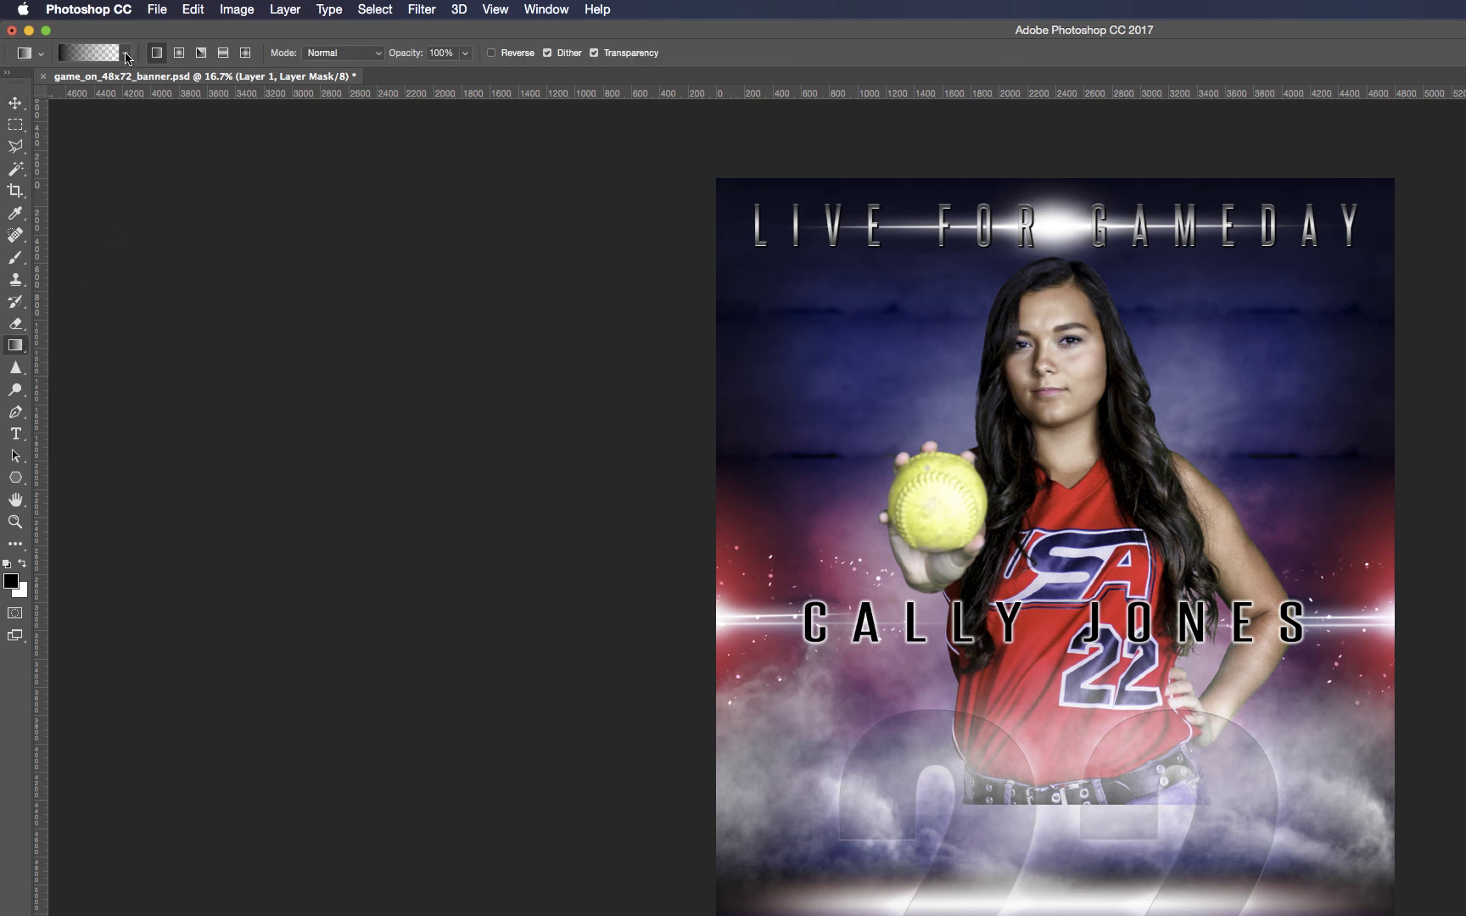
left_click(127, 56)
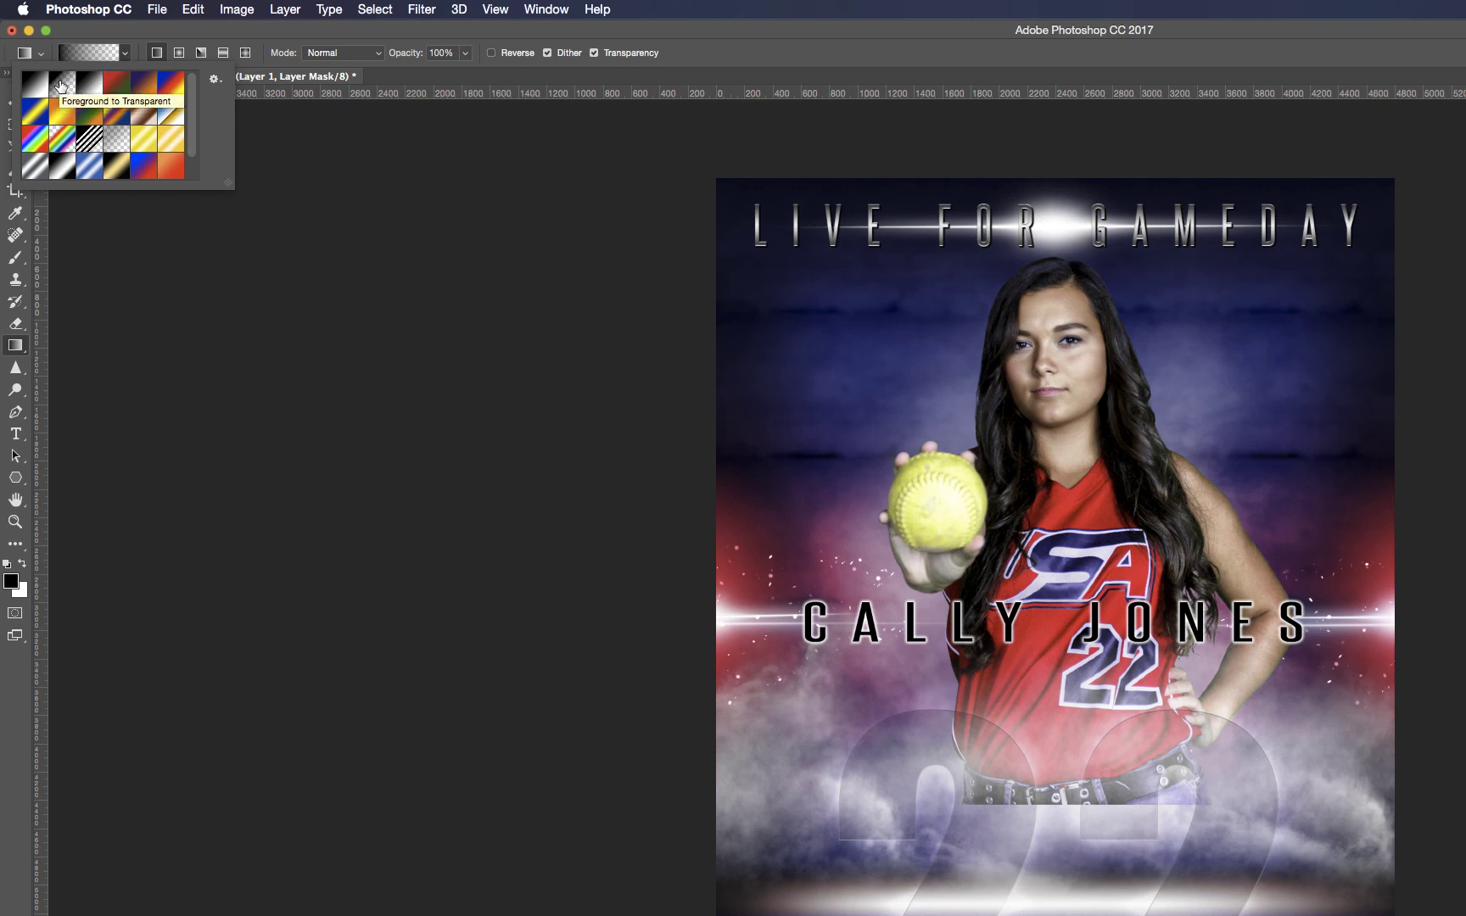
left_click(60, 85)
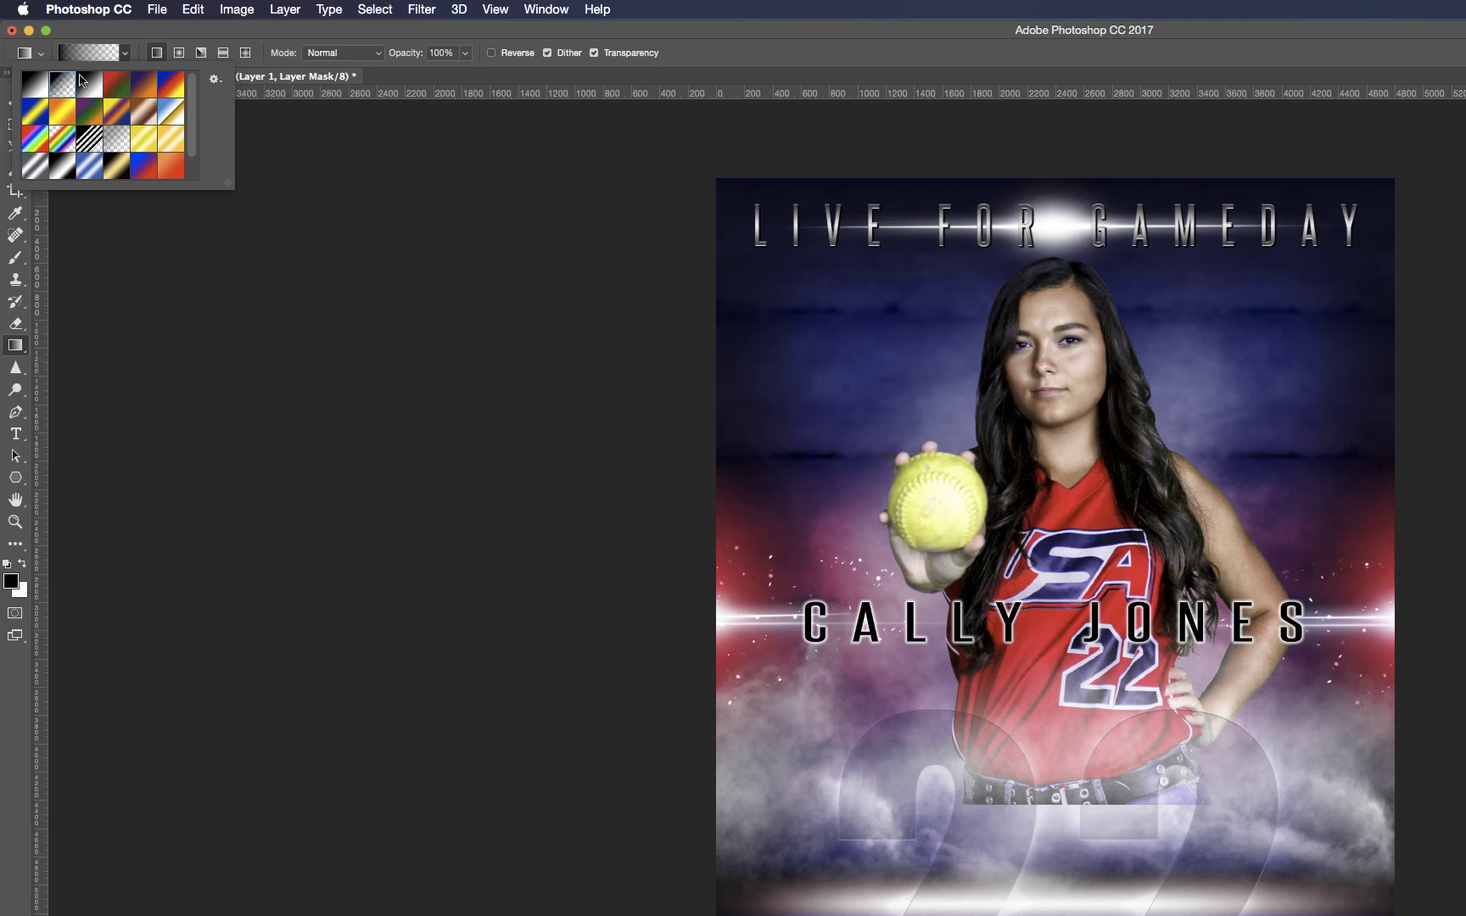
left_click(747, 56)
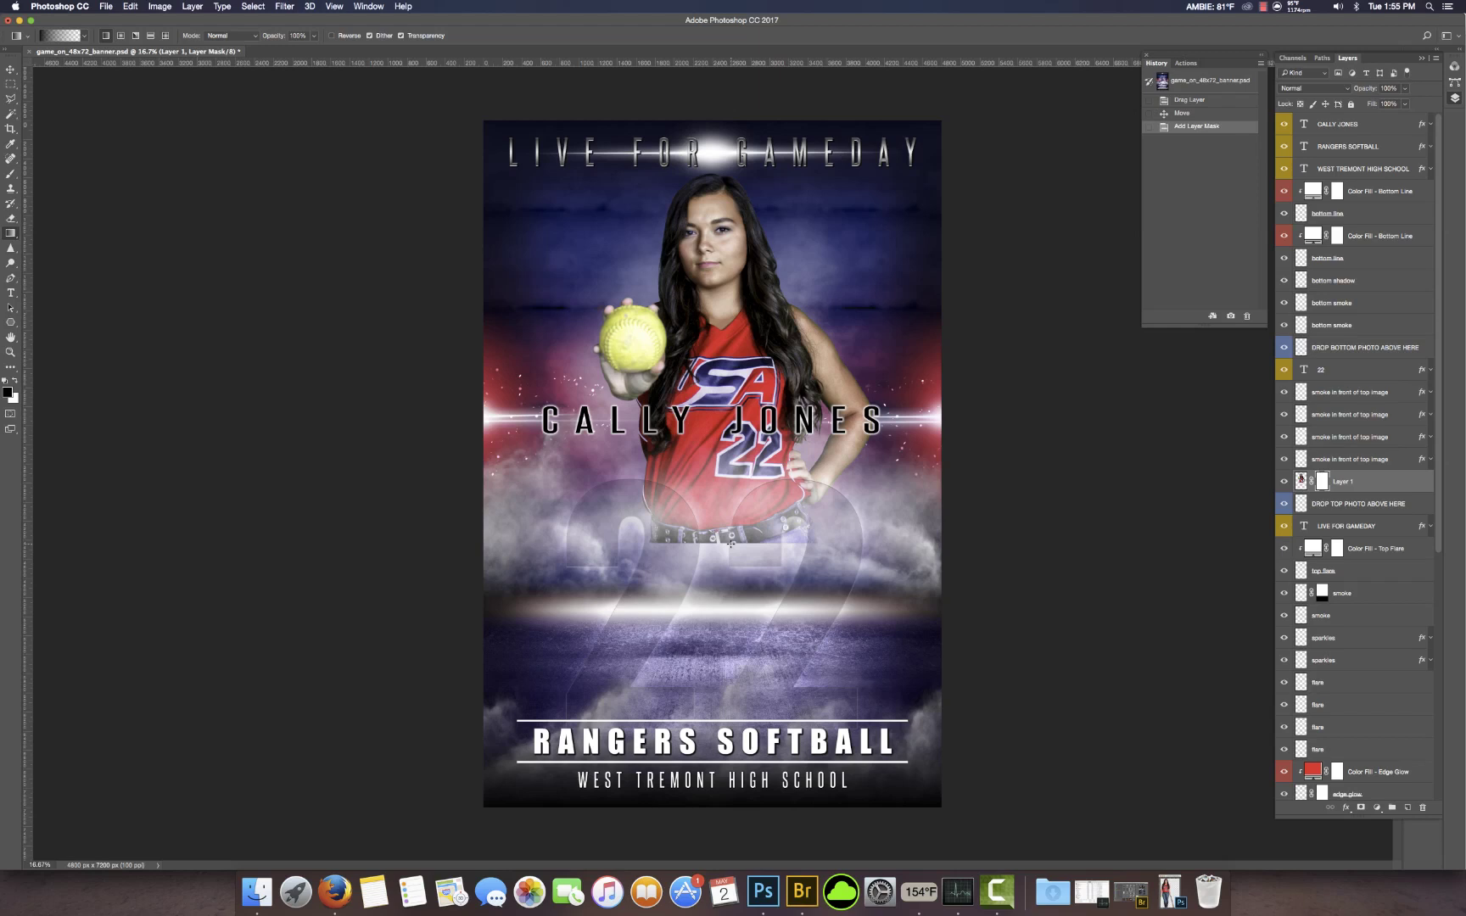
left_click_drag(730, 544, 734, 503)
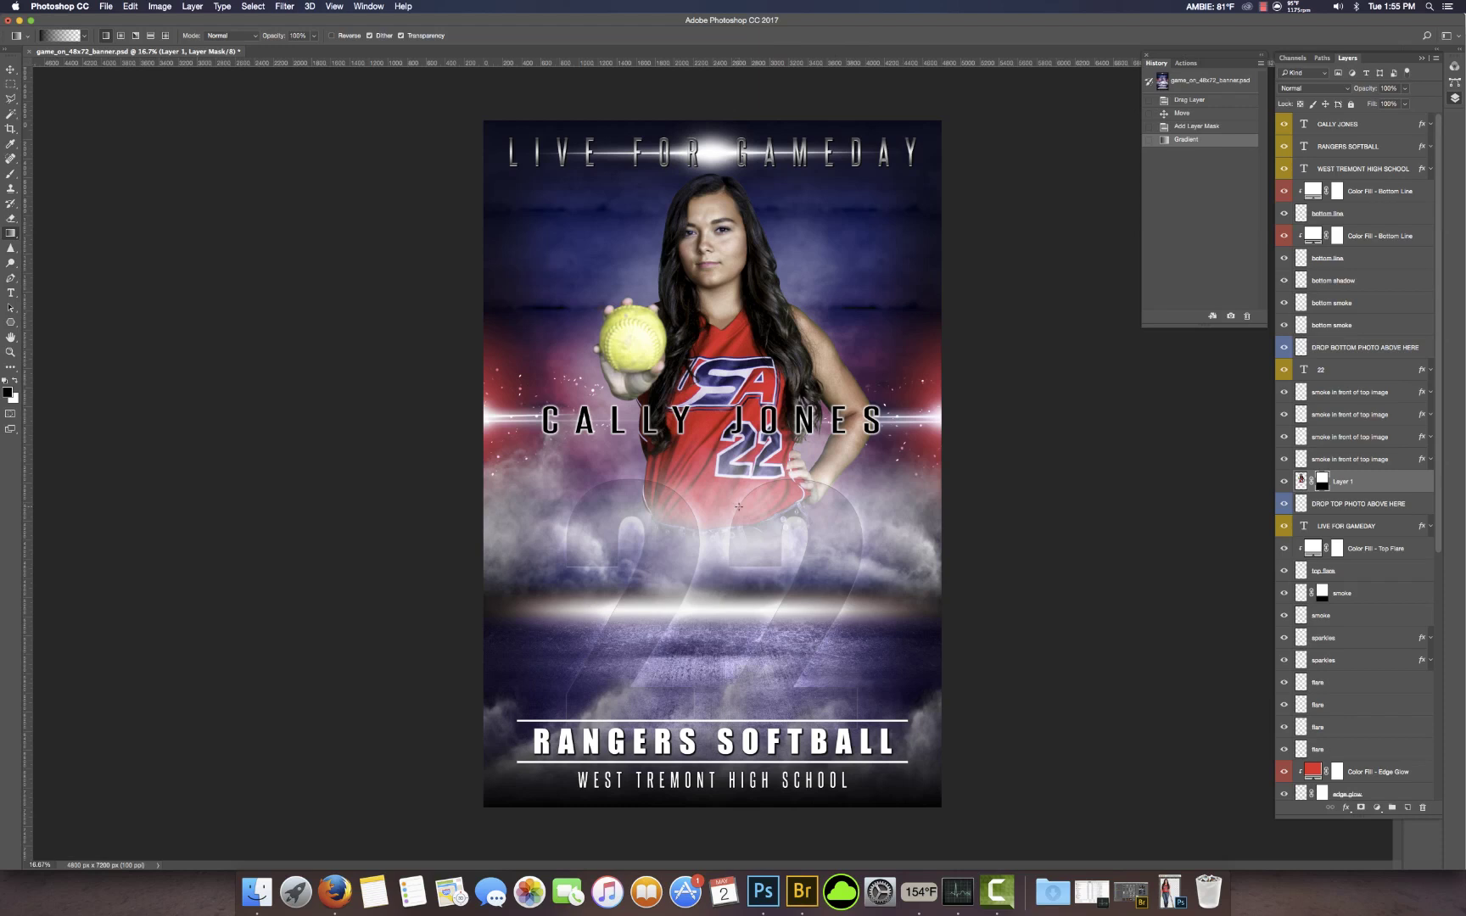
Nudge the masked top photo slightly left and up so the player sits centred under the headline
left_click(12, 71)
key("Left")
key("Left")
key("Left")
key("Left")
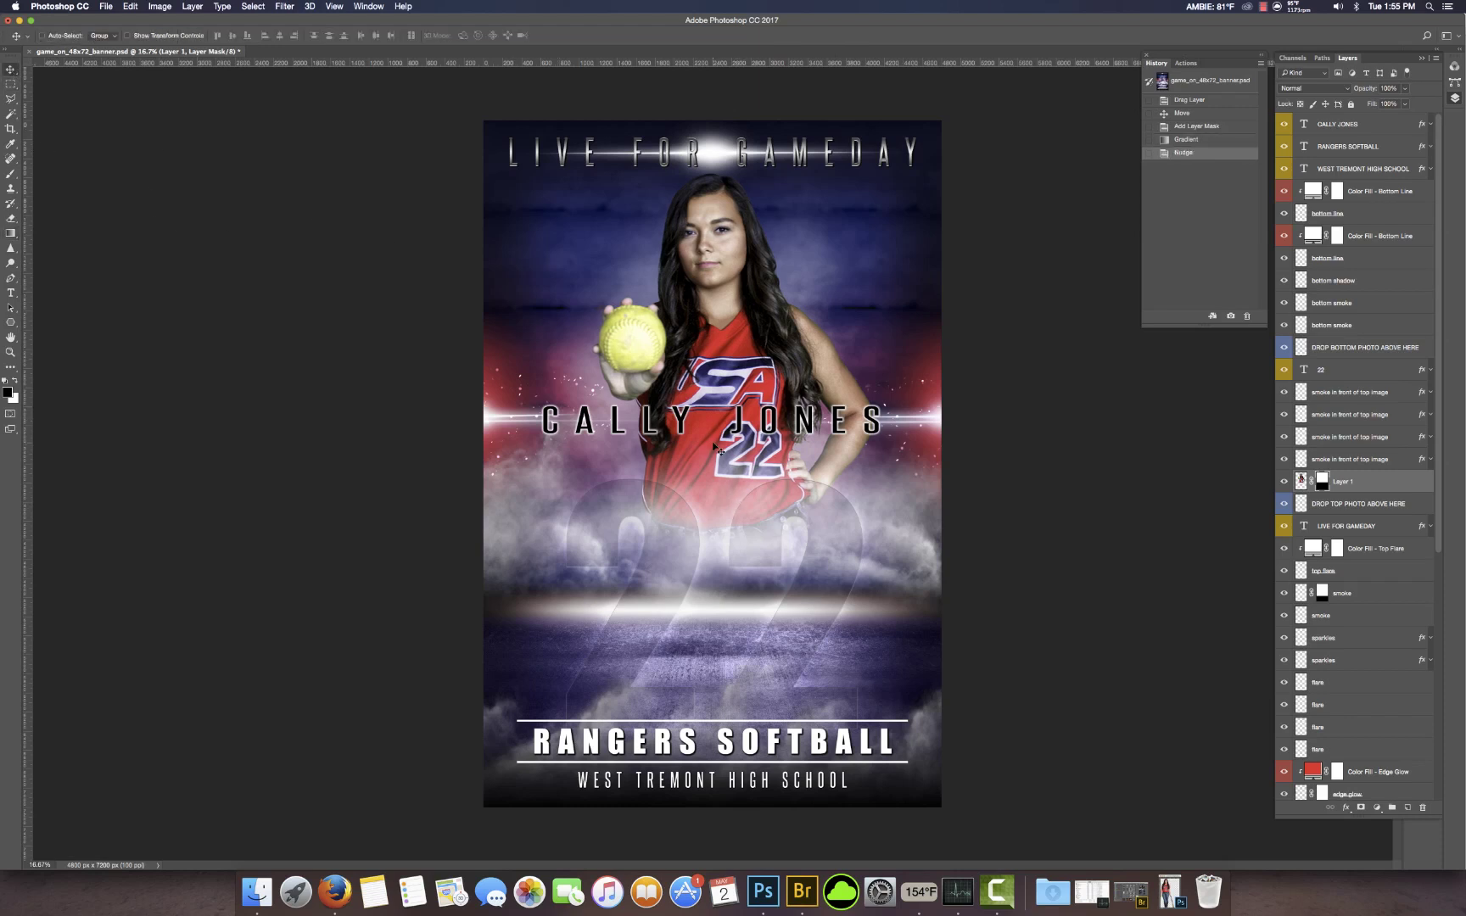
key("Left")
key("Left")
key("Left")
key("Left")
key("Left")
key("Left")
key("Left")
key("Left")
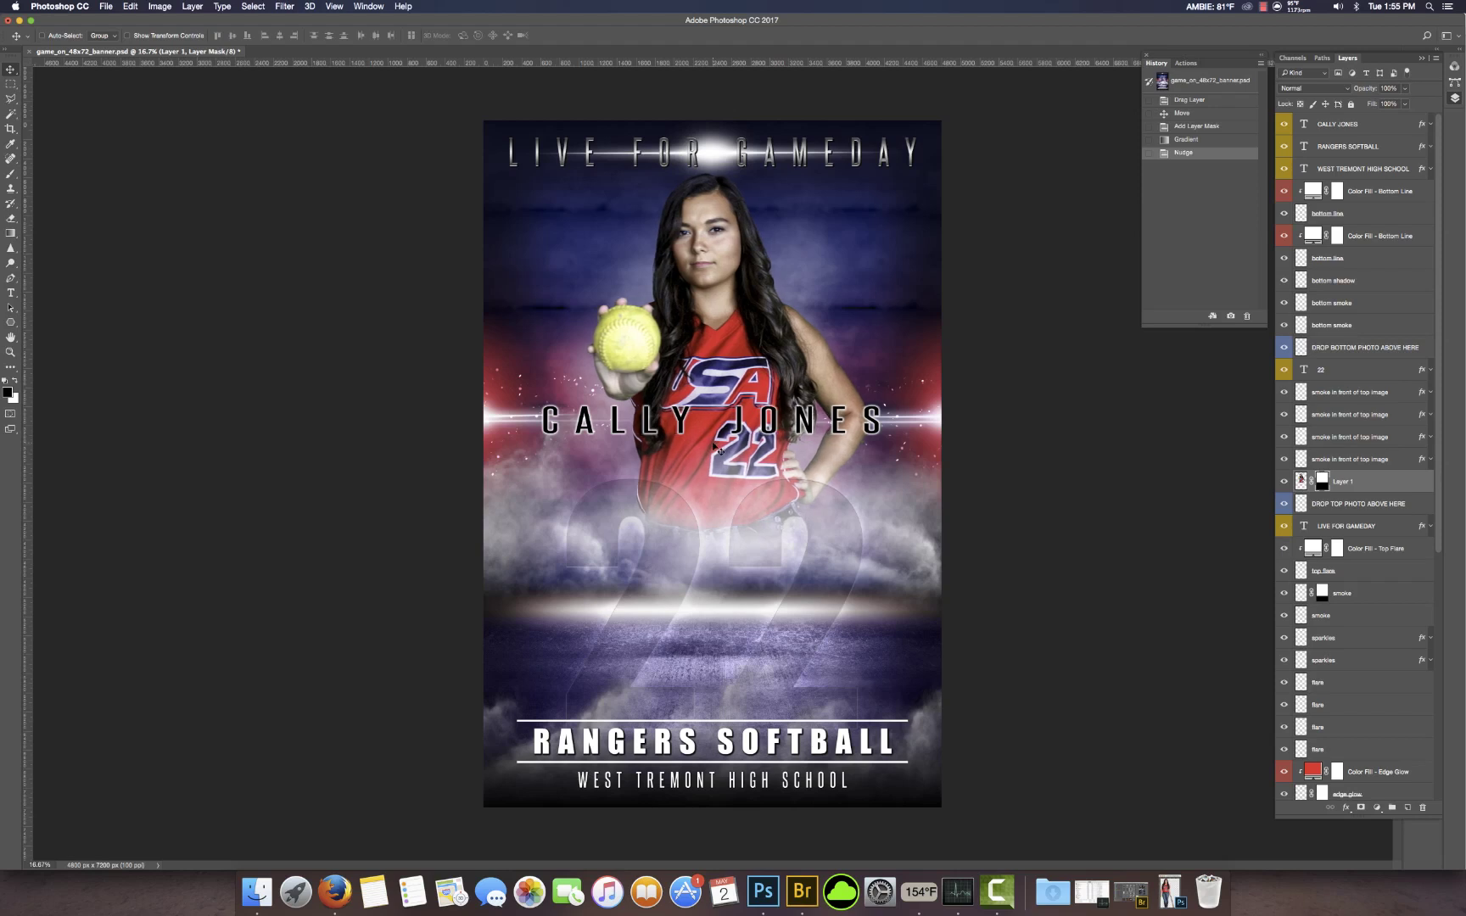
key("Up")
key("Up")
key("Up")
key("Up")
key("Up")
key("Up")
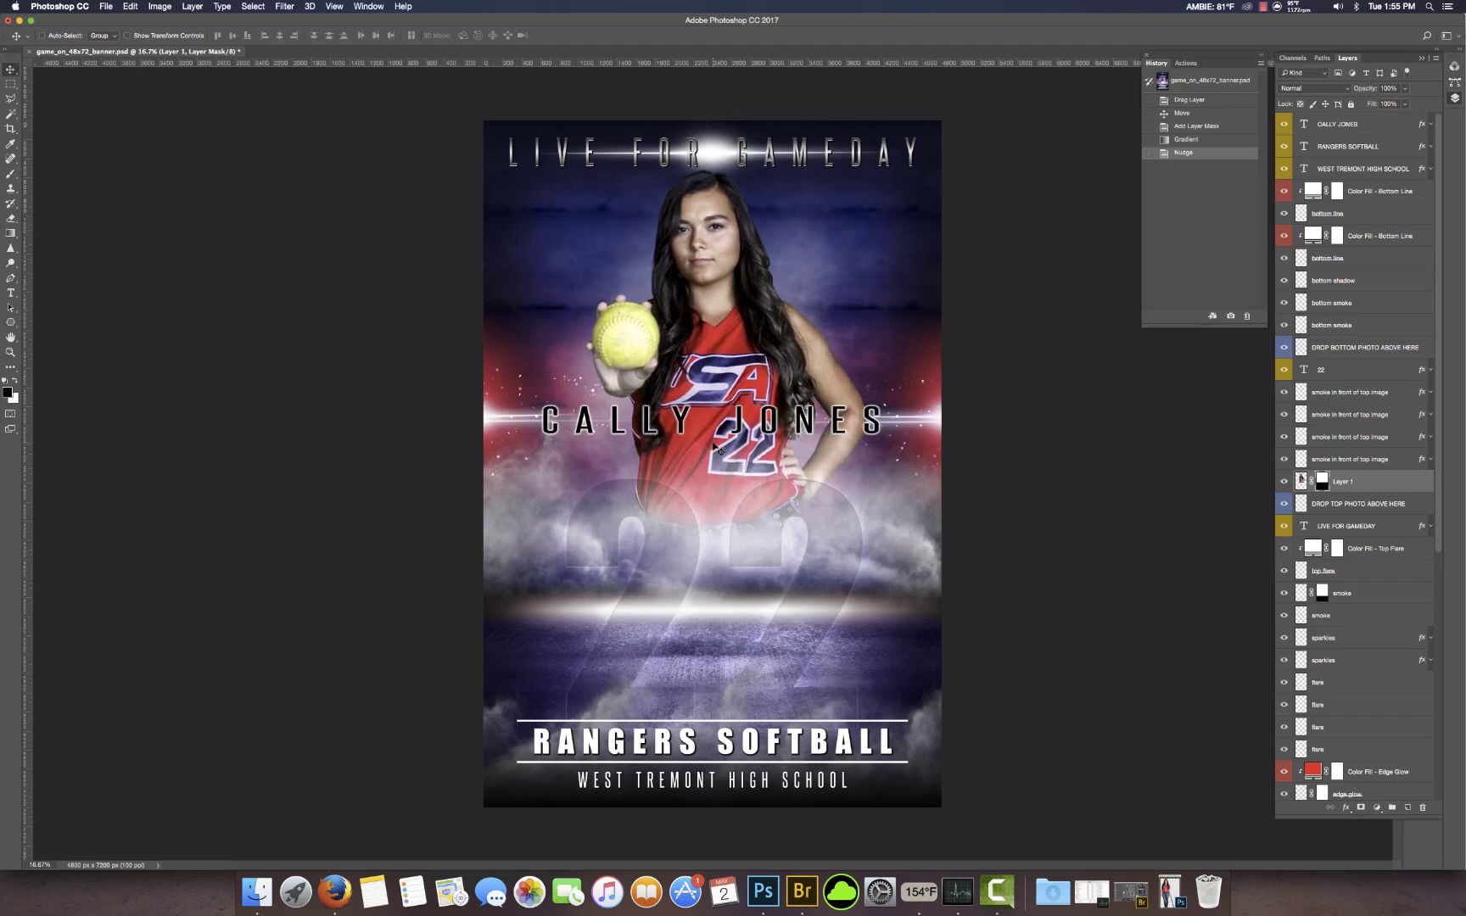
key("Up")
key("Up")
key("Up")
key("Up")
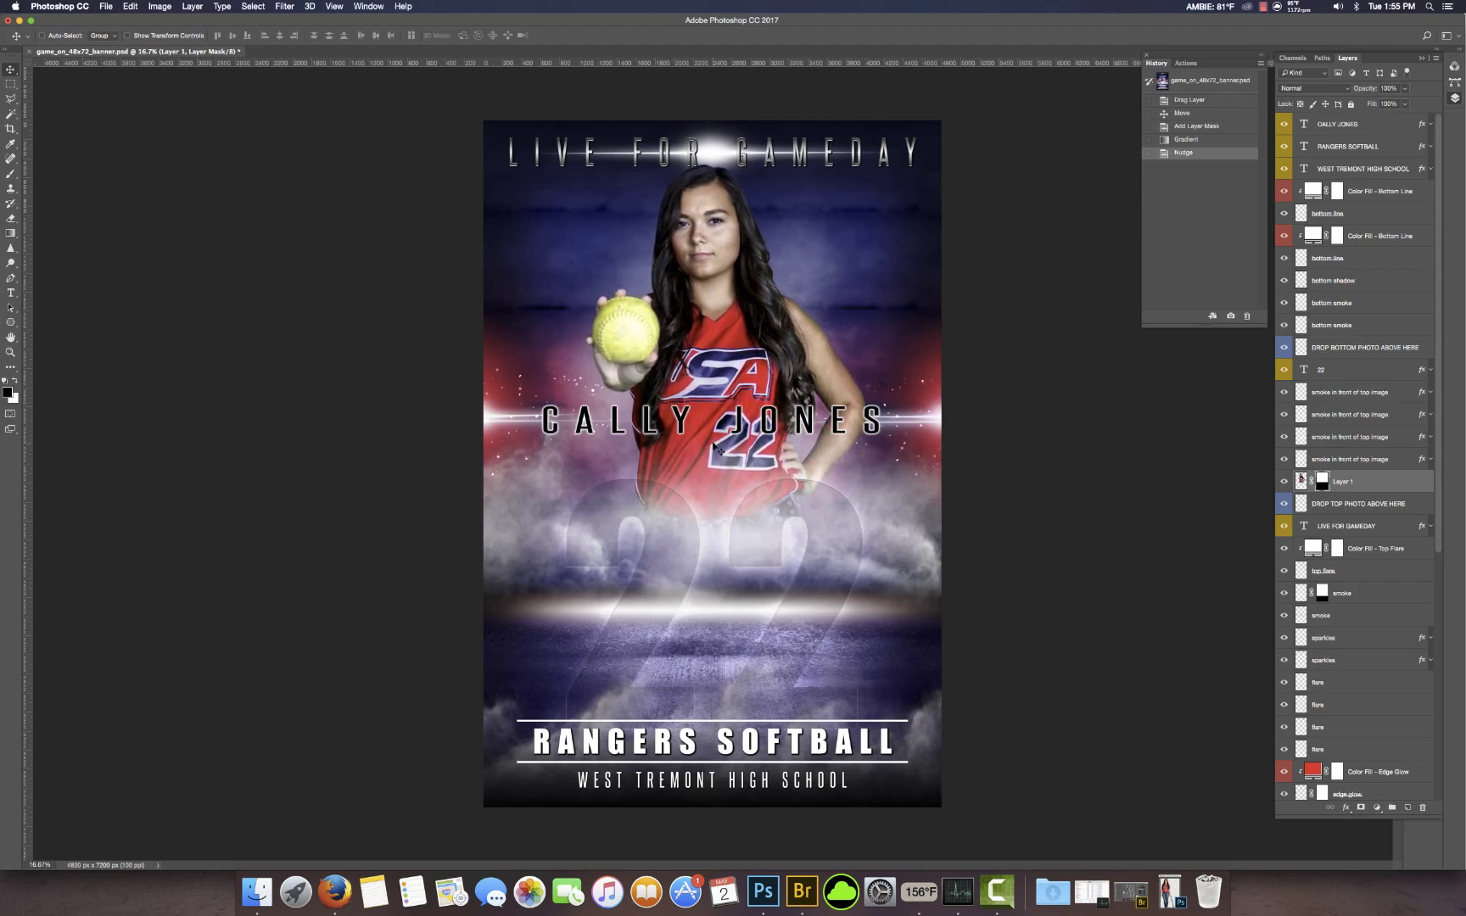
key("Left")
key("Left")
key("Left")
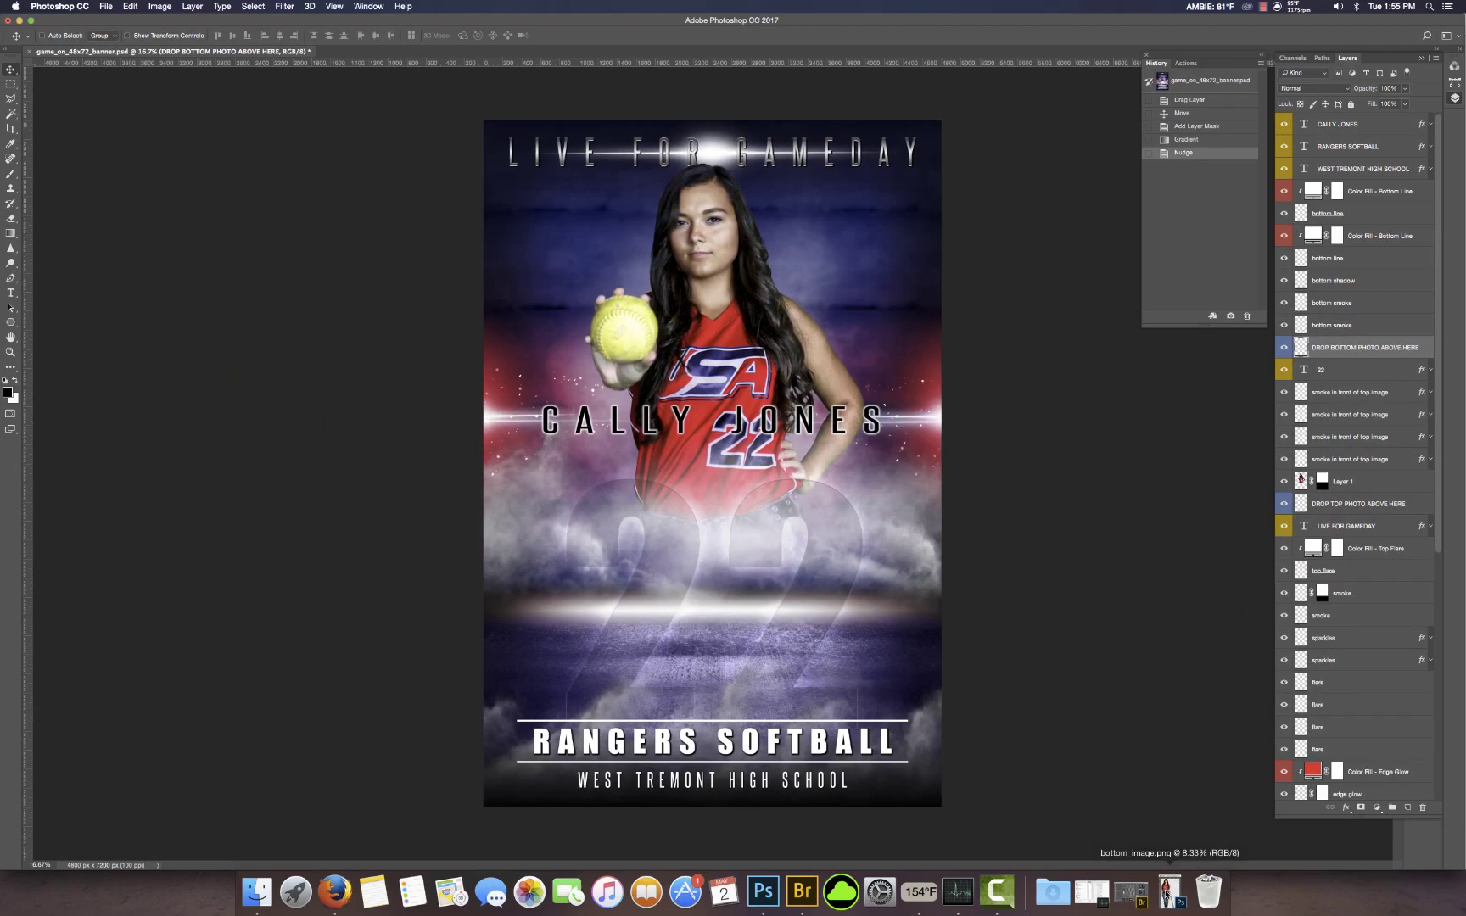
Bring the full-length photo from bottom_image.png in above the DROP BOTTOM PHOTO ABOVE HERE layer and centre it low on the banner, behind the team name
left_click(1162, 892)
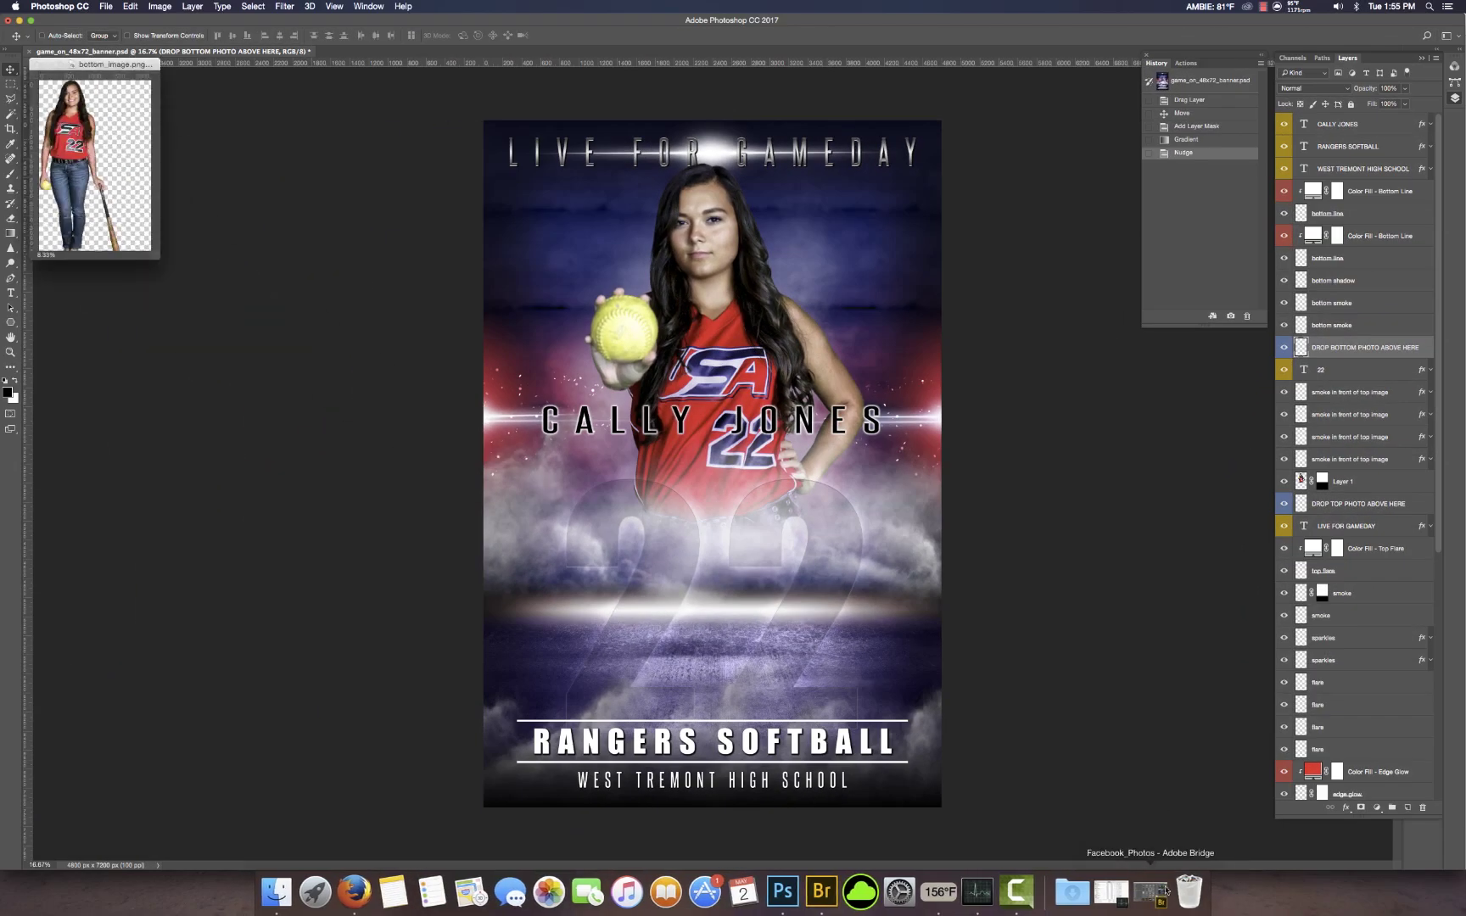
left_click_drag(1099, 181, 843, 224)
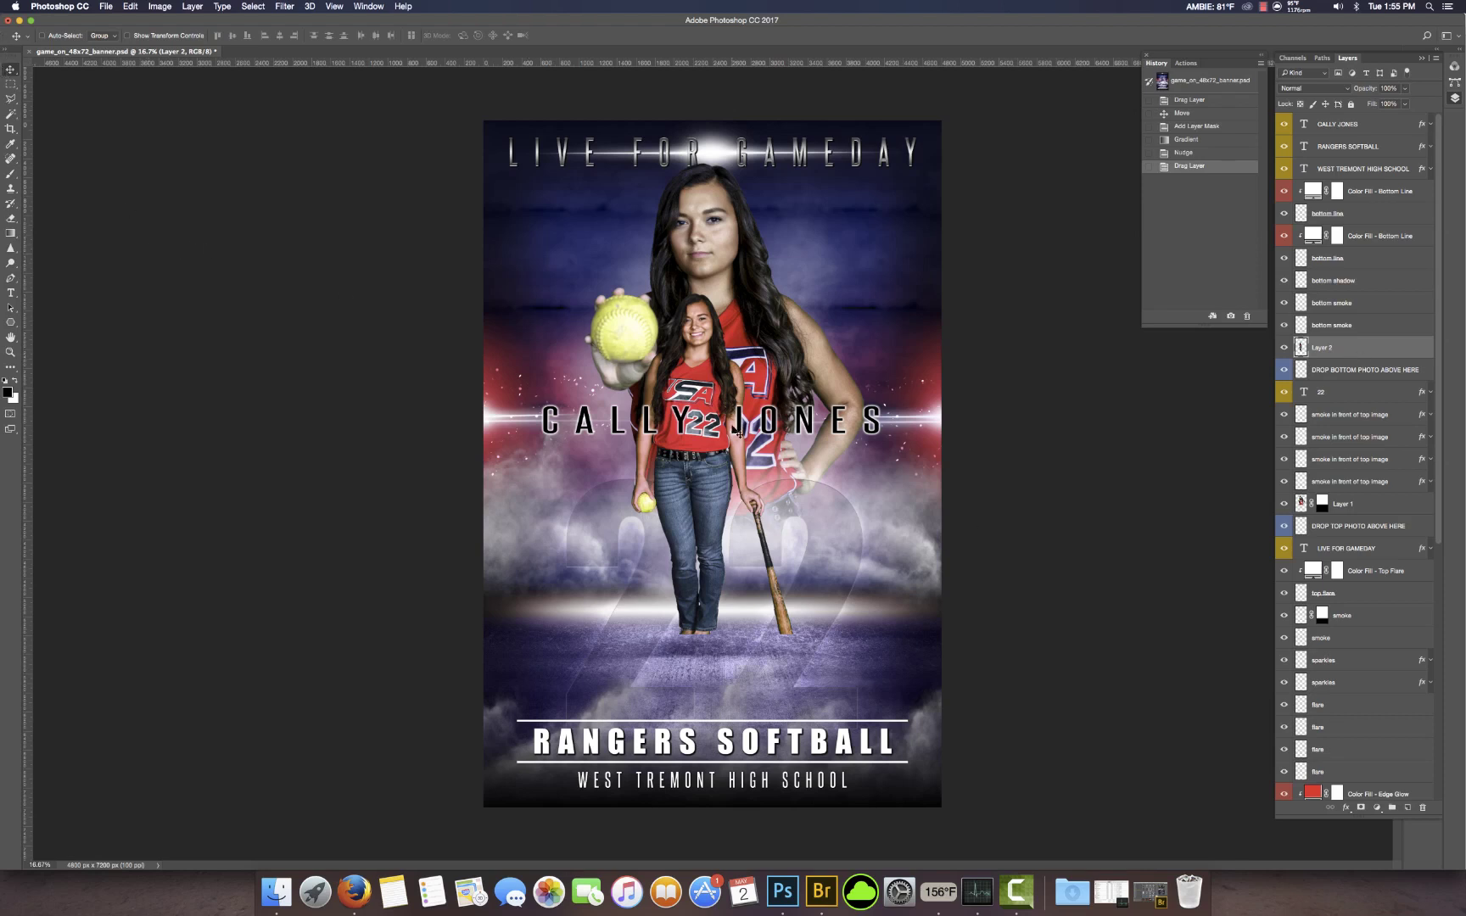
left_click_drag(719, 468, 736, 651)
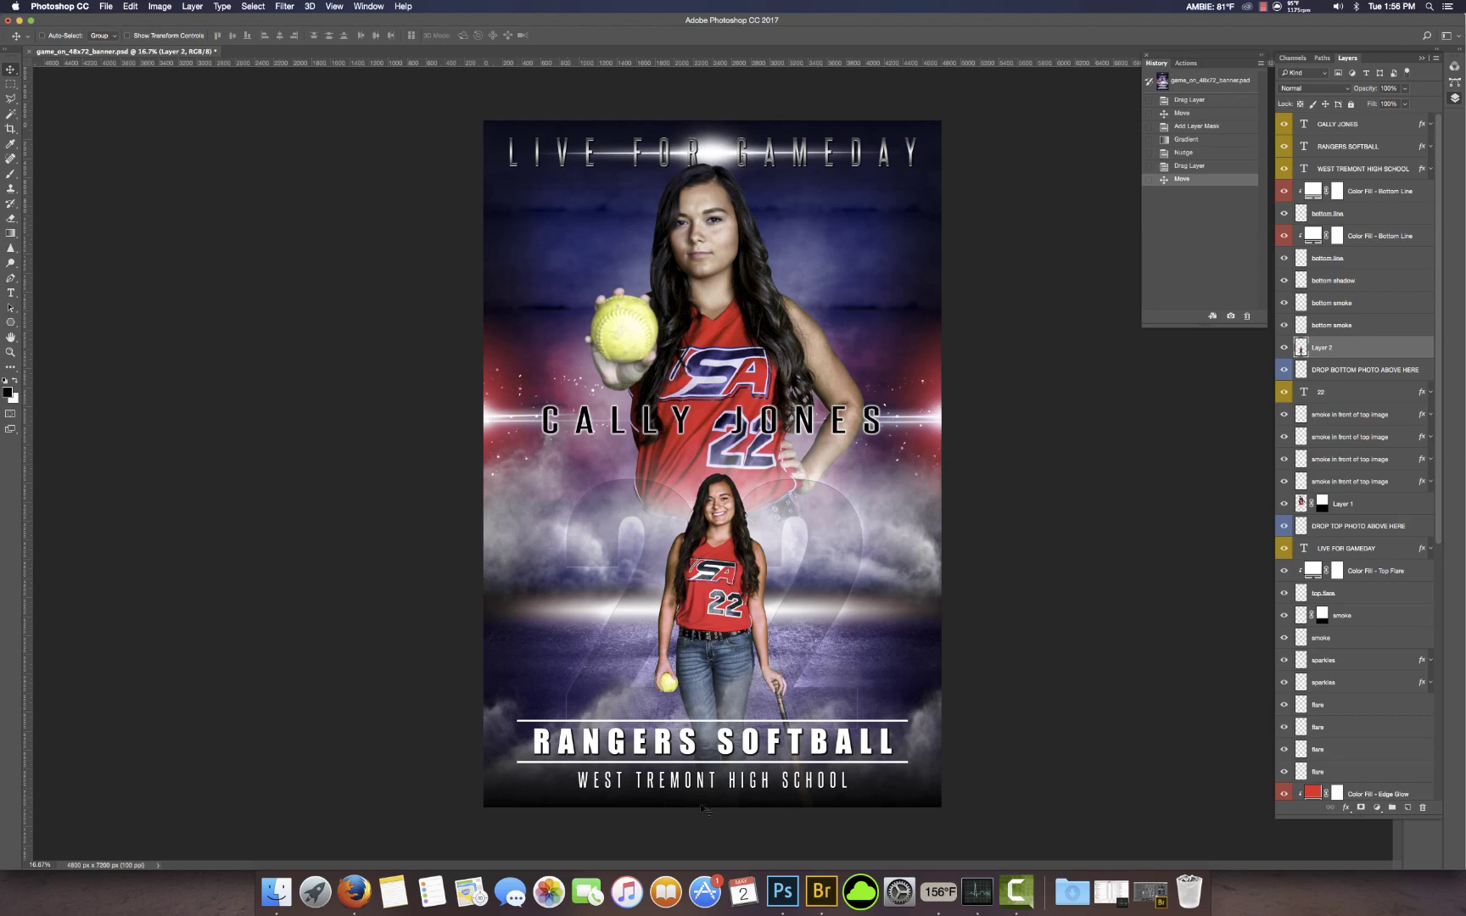
left_click_drag(741, 616, 740, 616)
left_click_drag(723, 617, 723, 621)
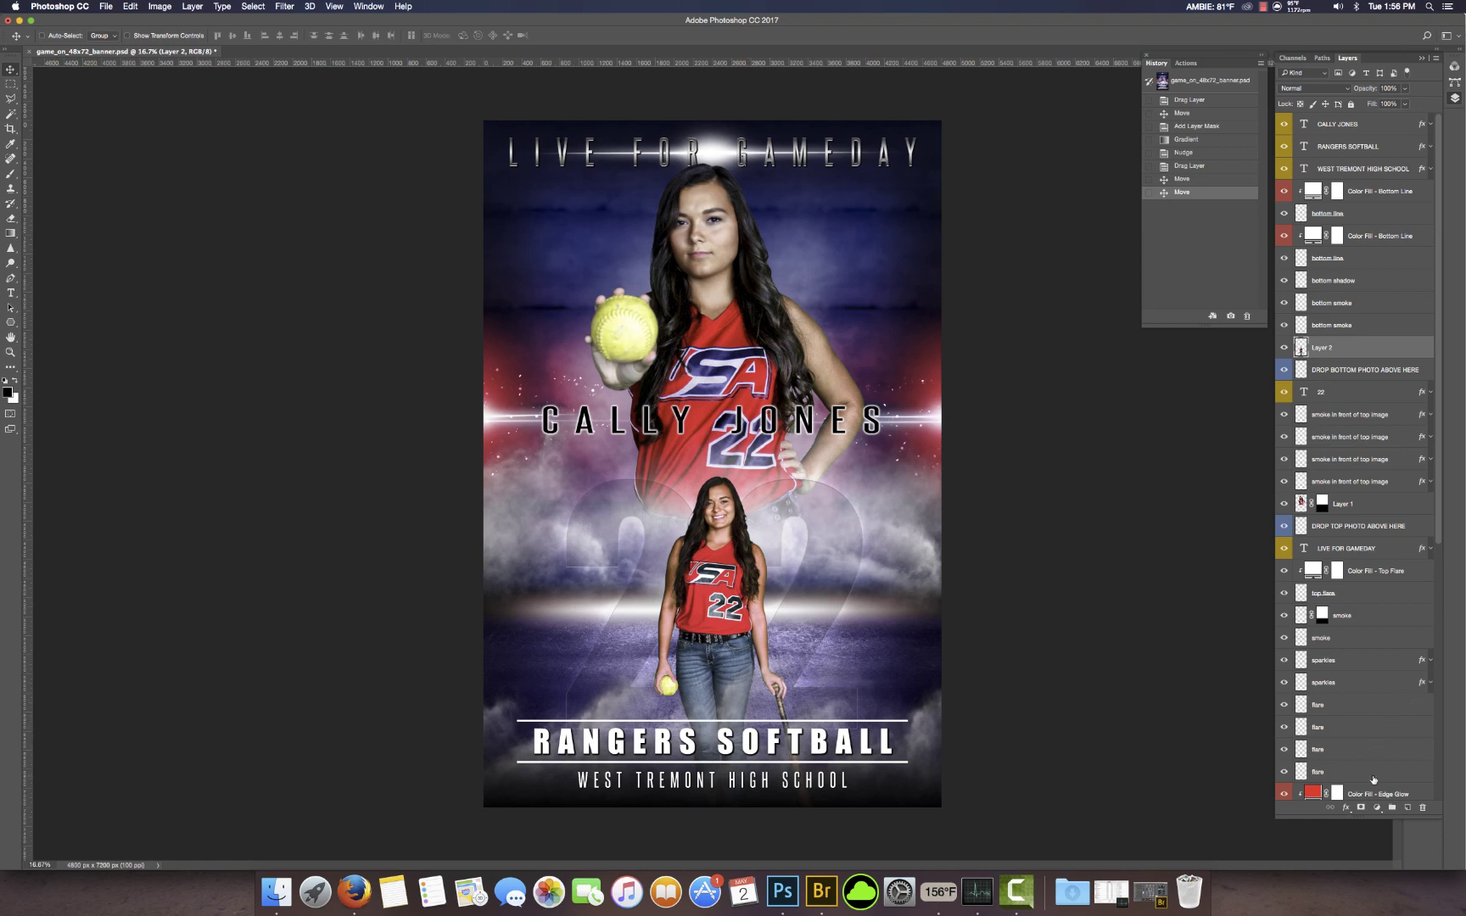
Open the colour of the Color Fill - Background layer, clipped to the background, for editing
scroll(1373, 737, "down", 5)
scroll(1371, 737, "down", 4)
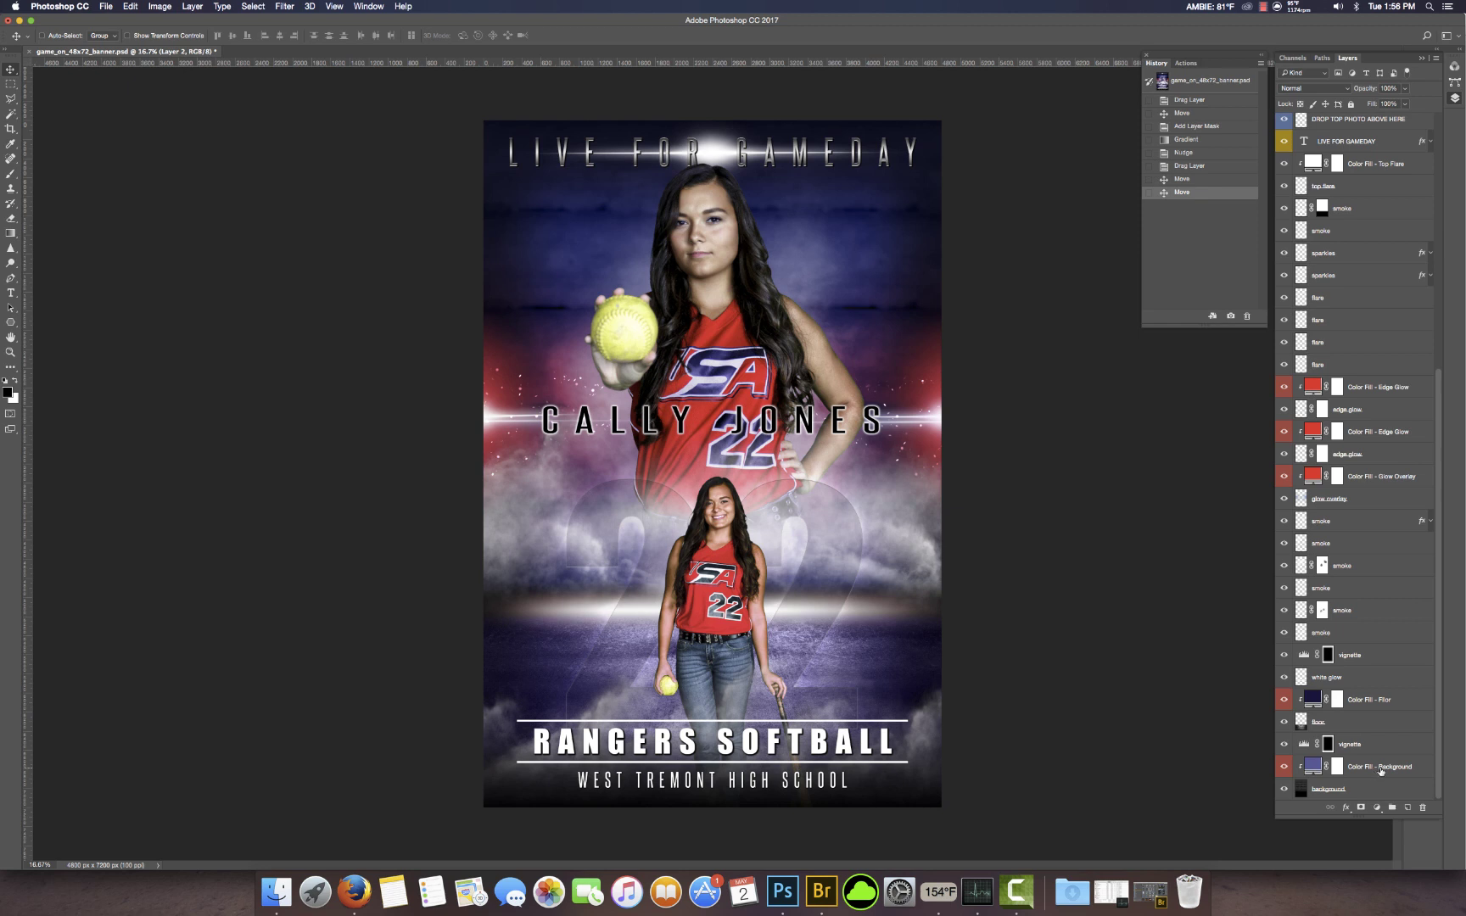
left_click(1321, 791)
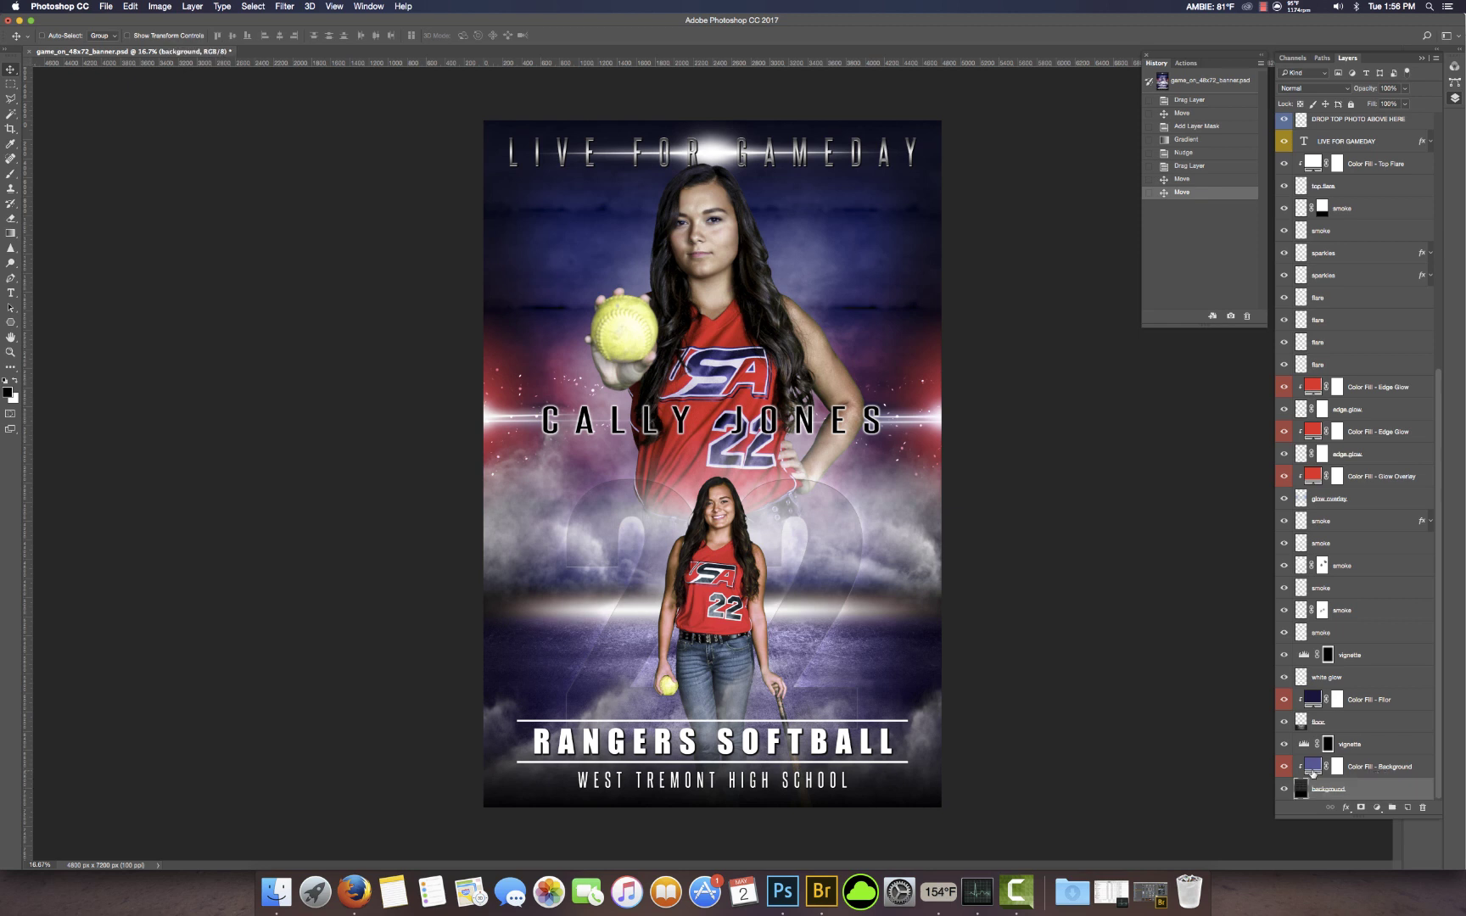
left_click(1312, 771)
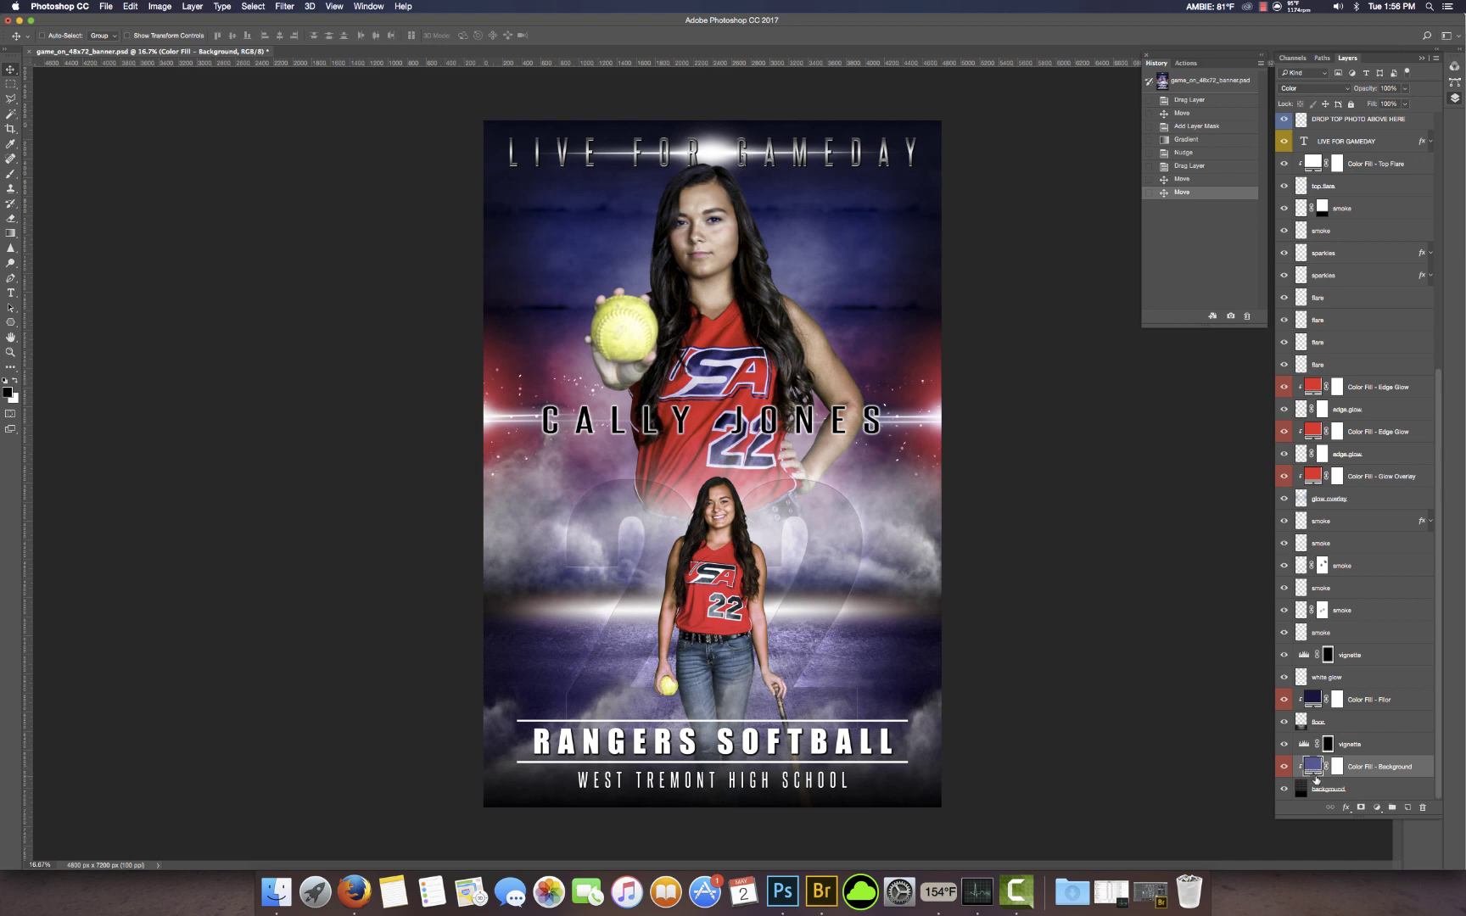
left_click(1314, 791)
left_click(1312, 768)
double_click(1310, 768)
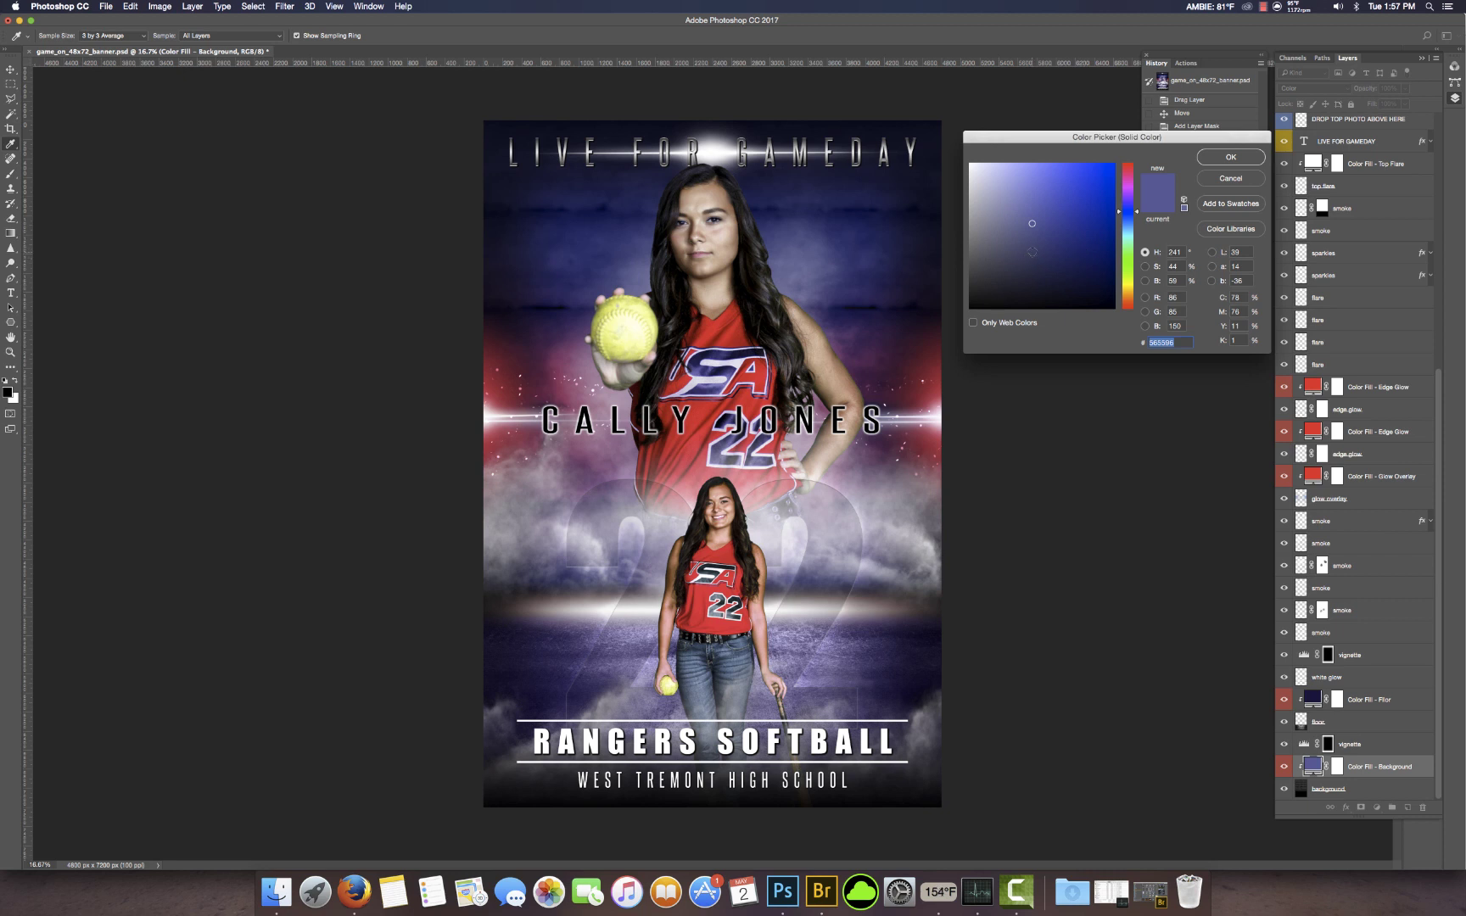
Try a brighter, more saturated blue for the background colour fill
left_click(1128, 218)
left_click(1091, 200)
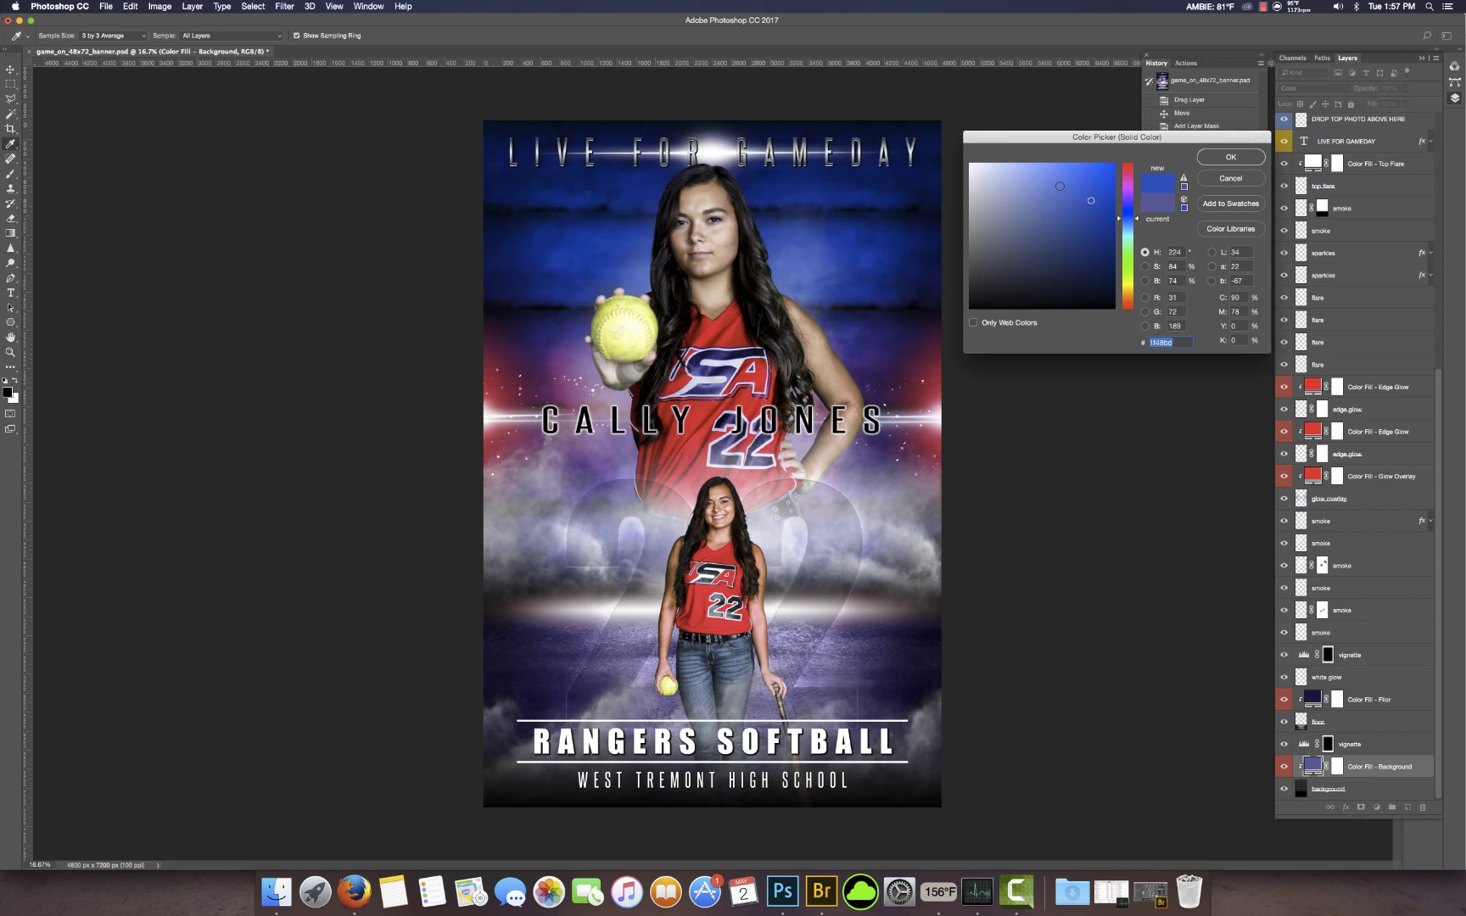
left_click(1049, 176)
left_click(1073, 196)
Sample the red of the player's jersey for the background colour fill, adjust it to a dark saturated red and accept it
left_click(738, 336)
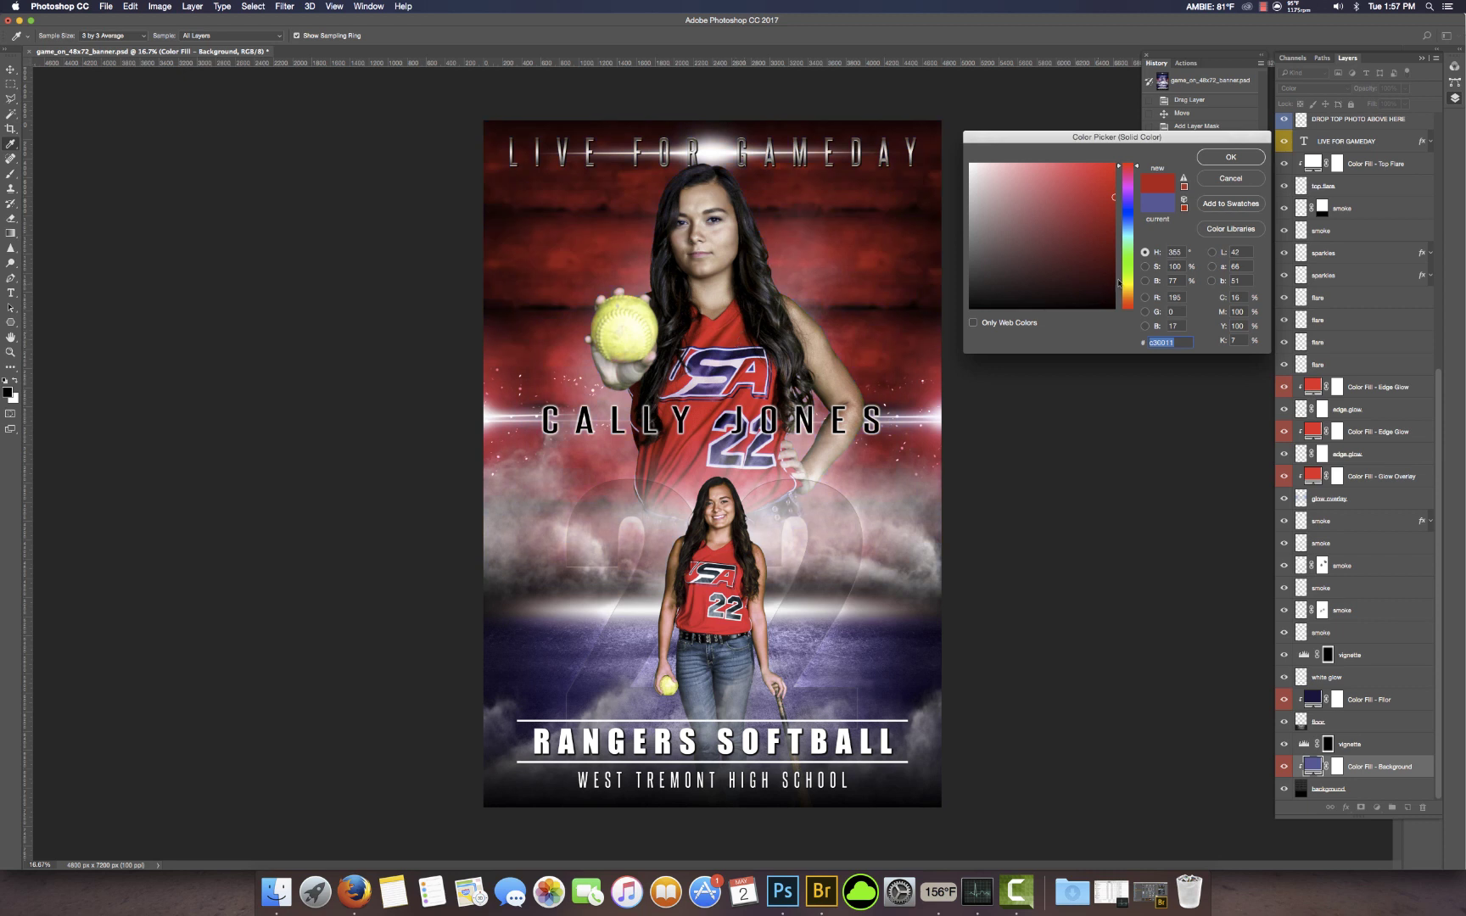
left_click(1114, 229)
left_click(1115, 214)
left_click(1230, 157)
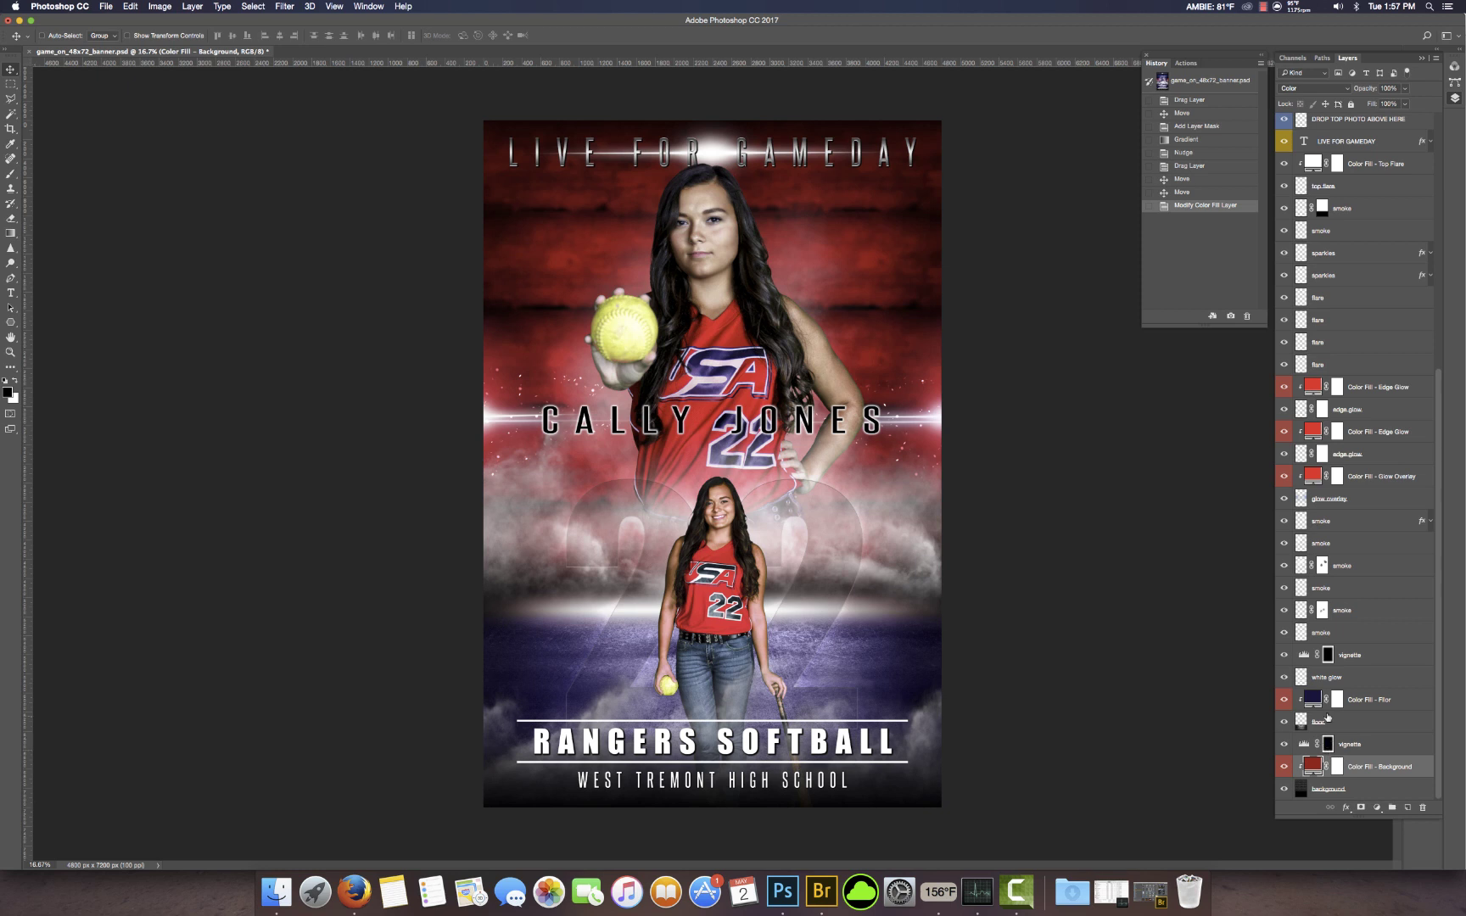
Change the floor's colour fill to the neutral grey 656565
double_click(1312, 700)
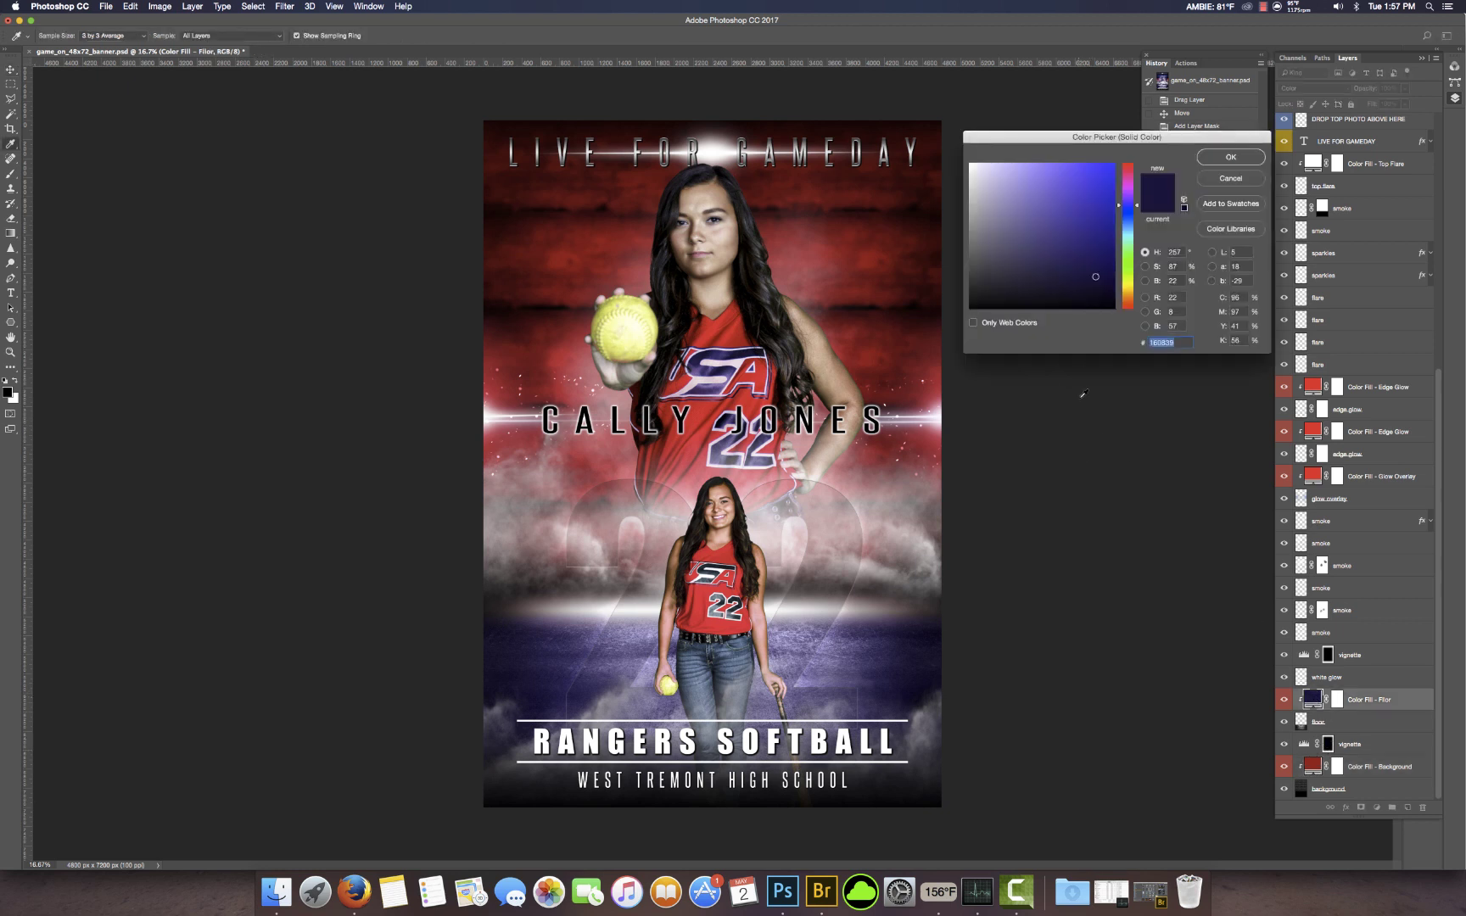
left_click(1128, 213)
left_click_drag(1129, 214, 1130, 202)
left_click_drag(1028, 227, 968, 252)
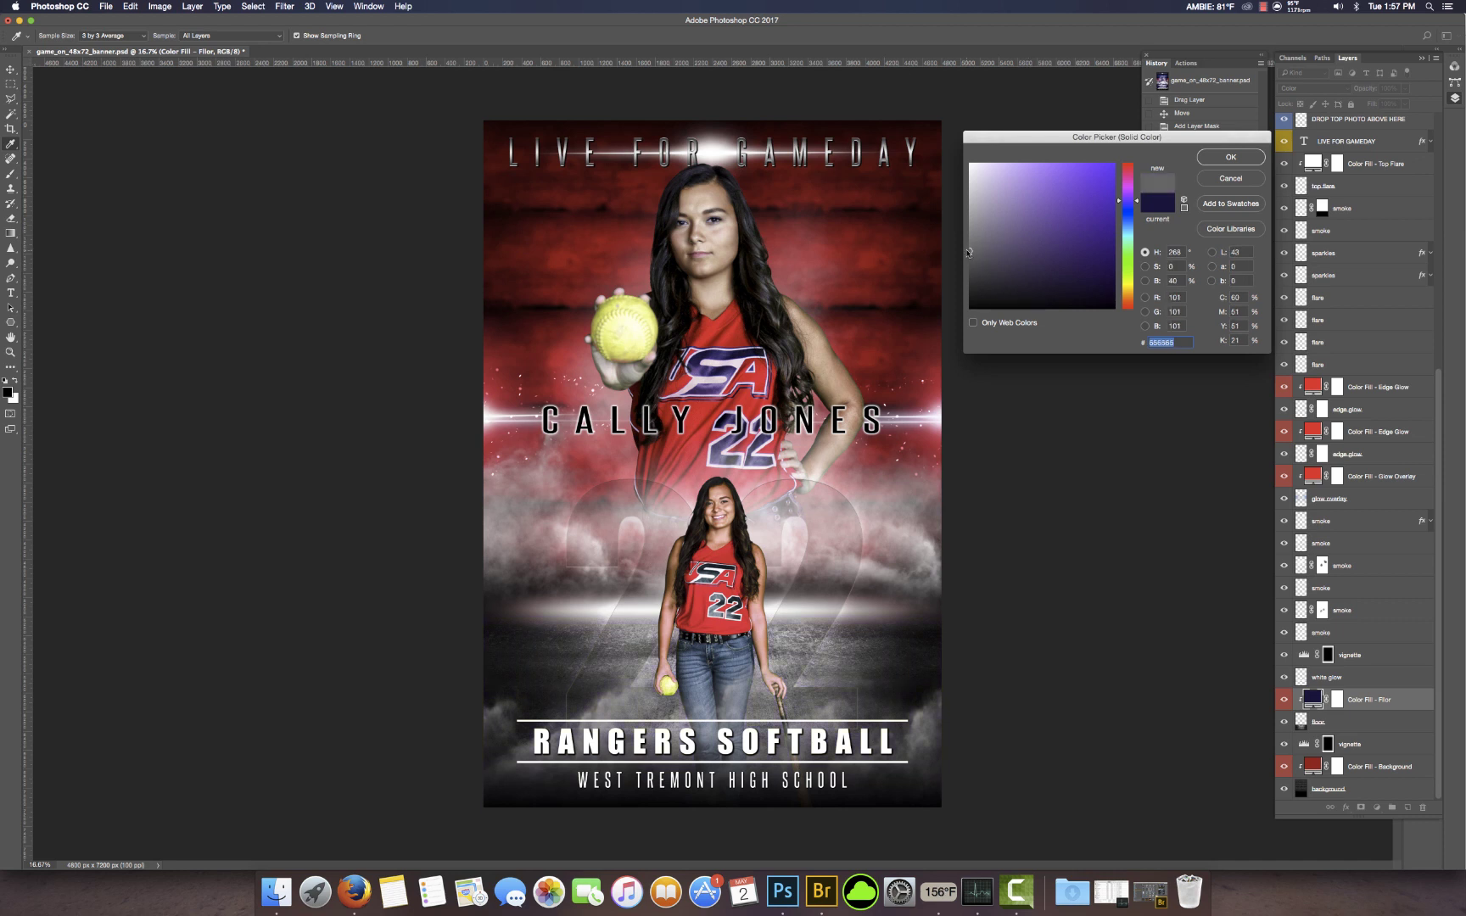
left_click(1217, 158)
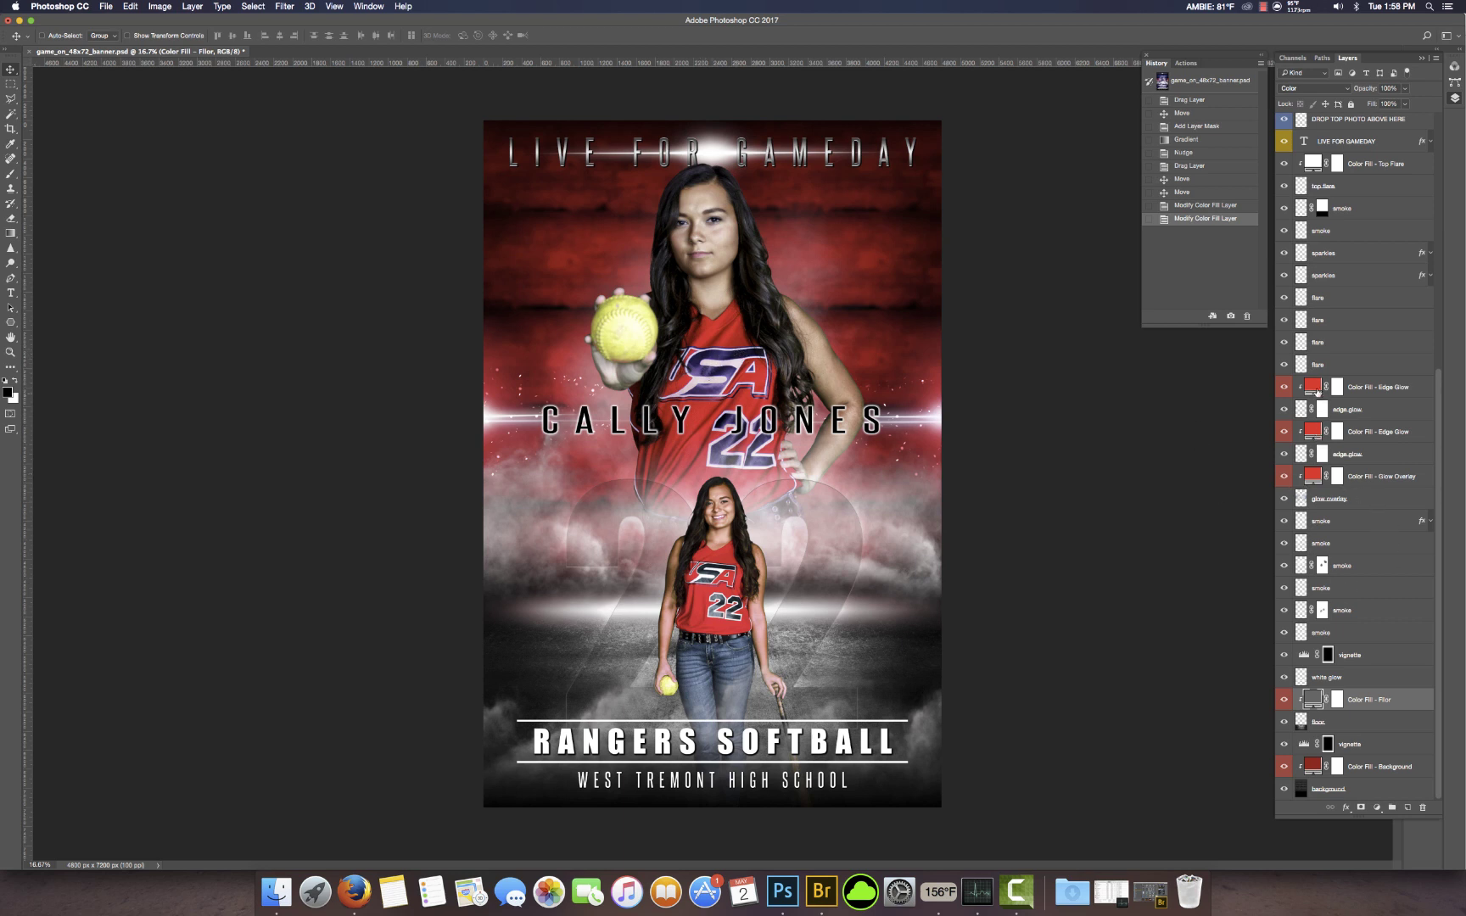
Recolour the Color Fill - Glow Overlay layer with the purple sampled from the jersey lettering, raised to a vivid blue-violet
double_click(1309, 476)
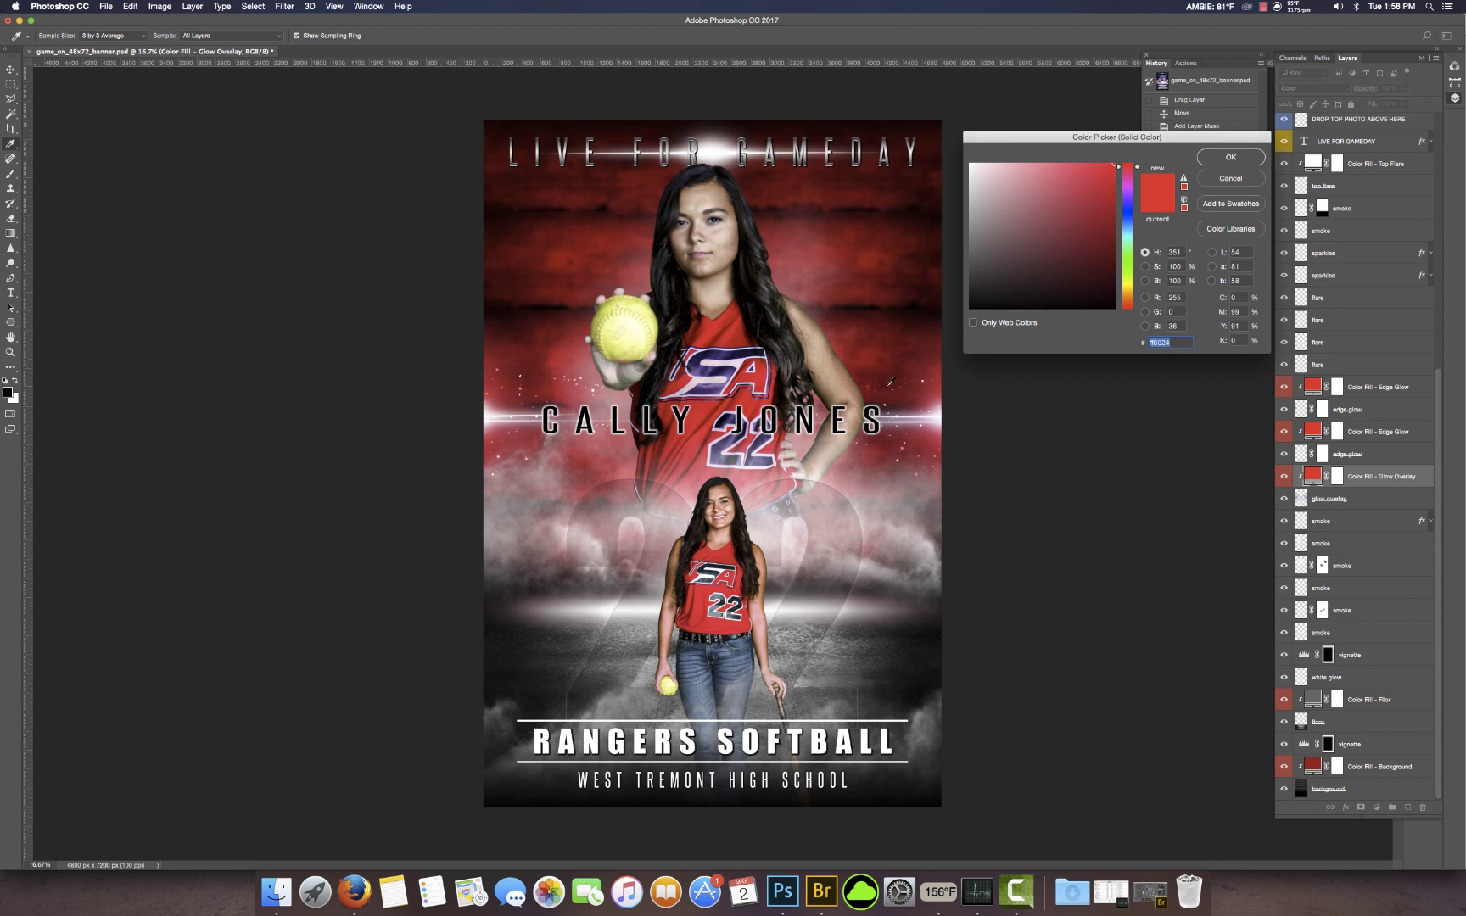
left_click(1126, 194)
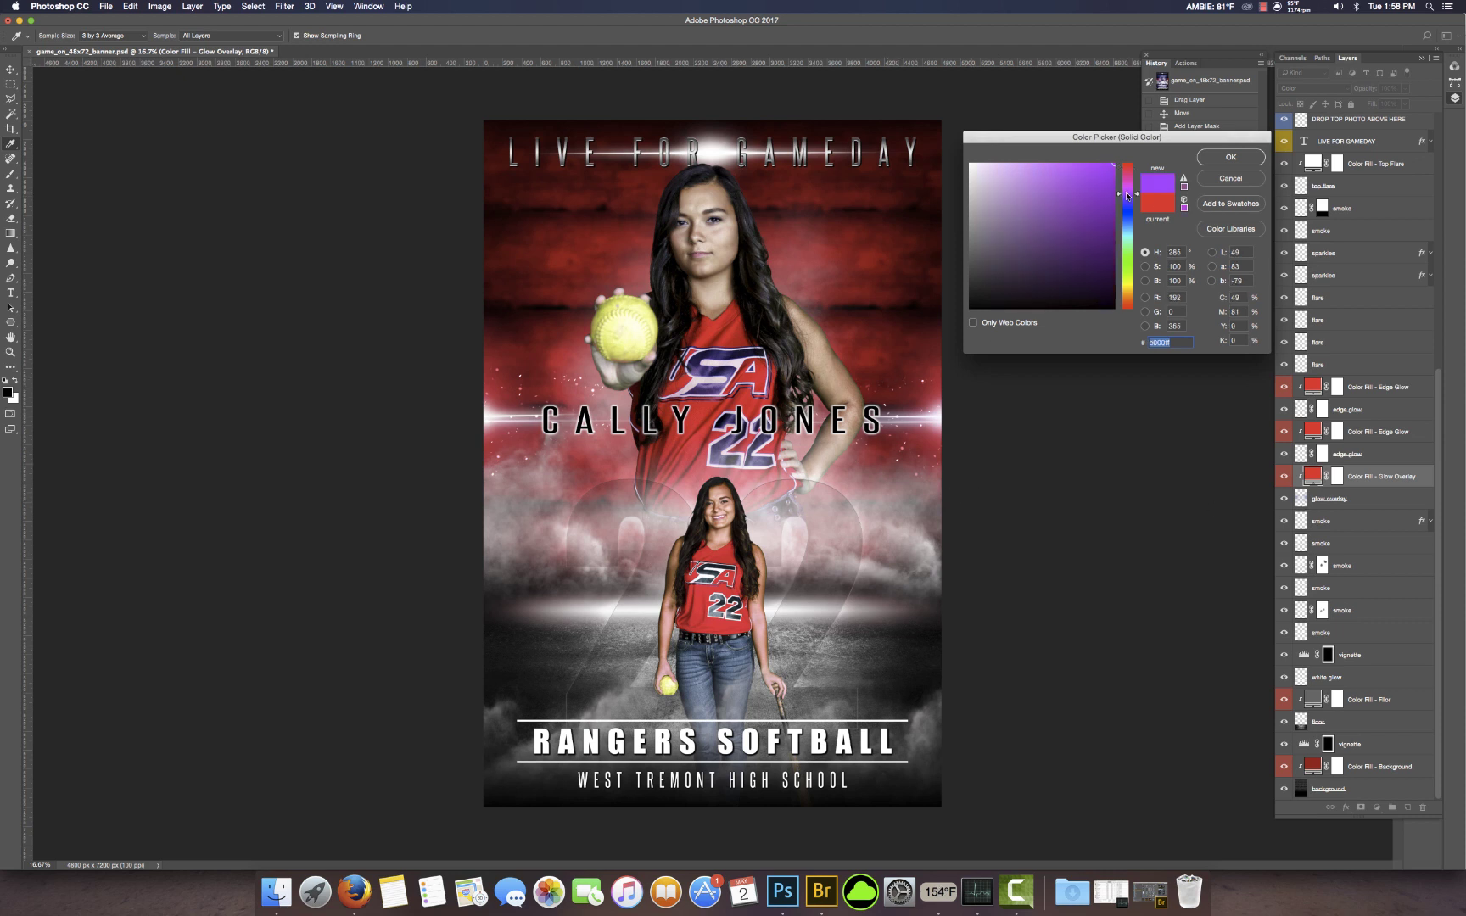
left_click(694, 370)
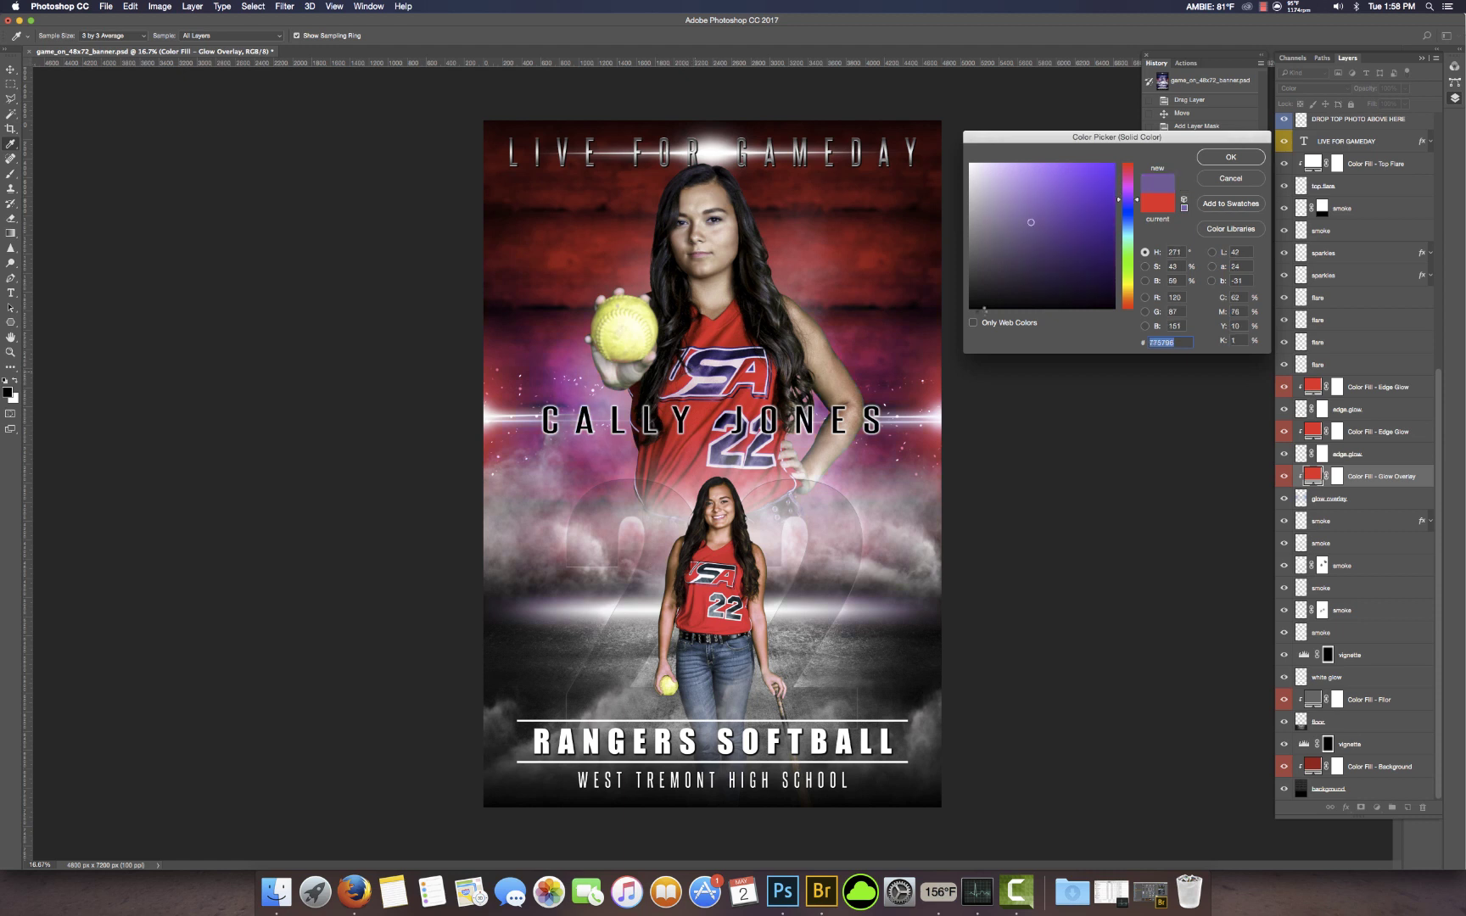
left_click_drag(1083, 219, 1118, 177)
left_click(1244, 157)
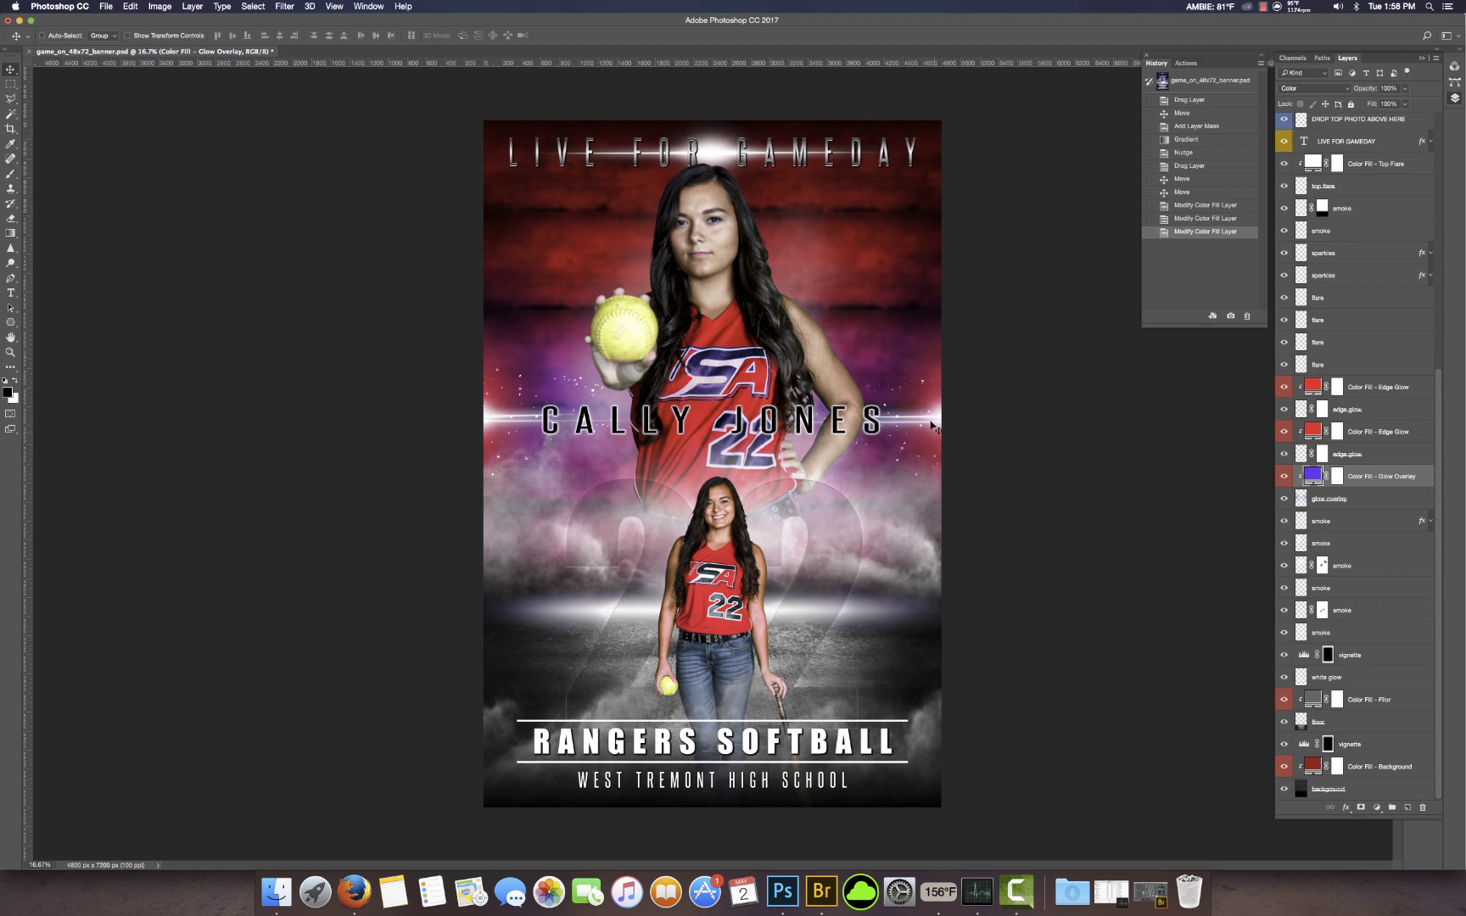
Recolour the lower Color Fill - Edge Glow layer with the purple sampled from the jersey lettering, deepened to a saturated violet
left_click(1309, 433)
double_click(1309, 433)
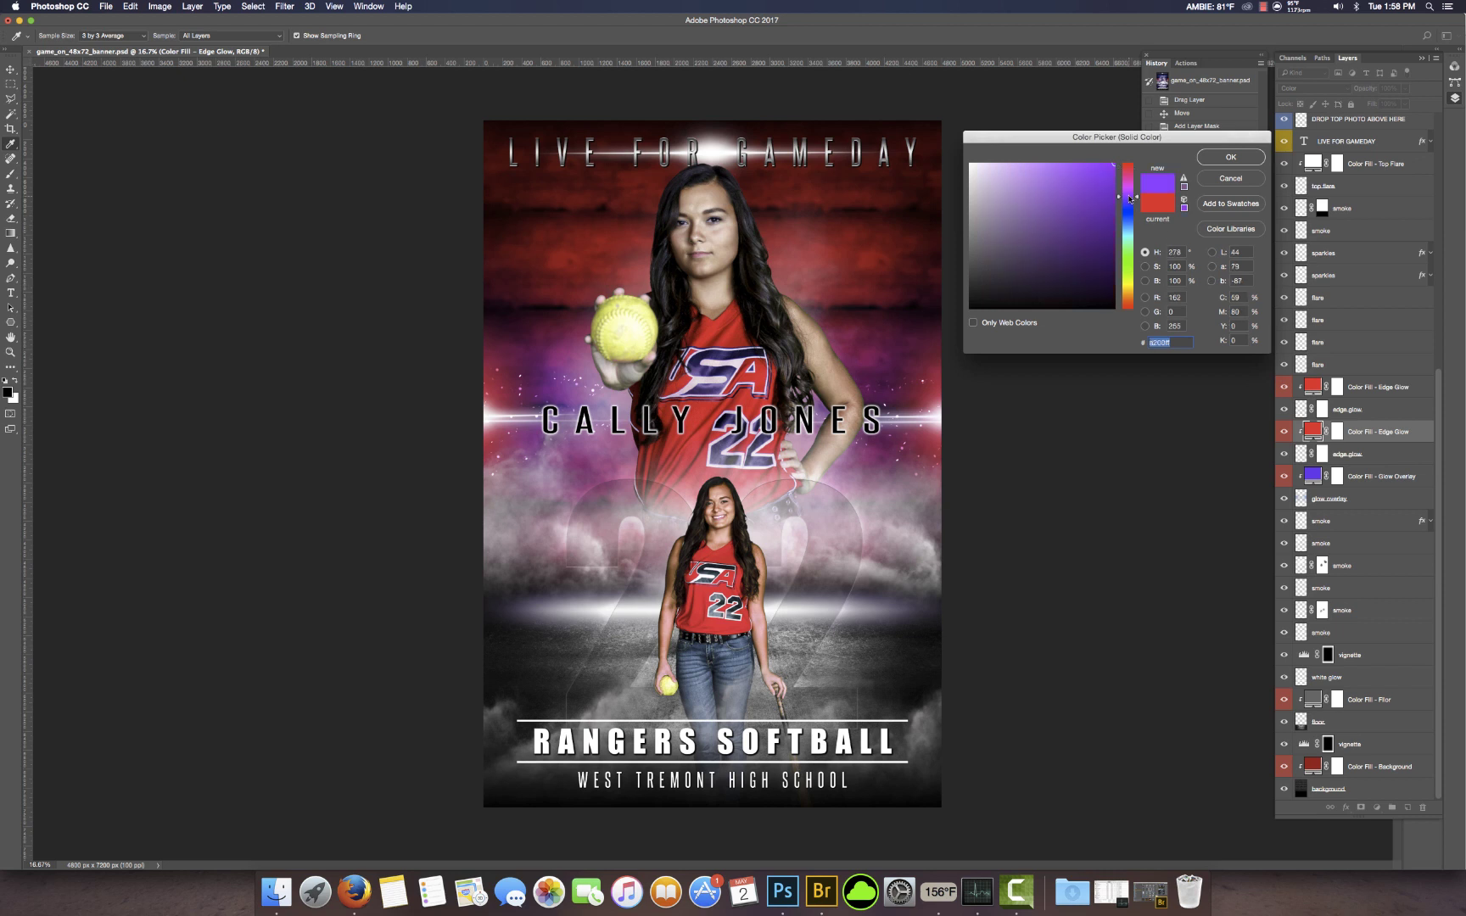
mouse_move(1107, 210)
left_mouse_down()
mouse_move(1133, 200)
mouse_move(1100, 253)
mouse_move(1126, 223)
left_mouse_up()
left_click(1138, 205)
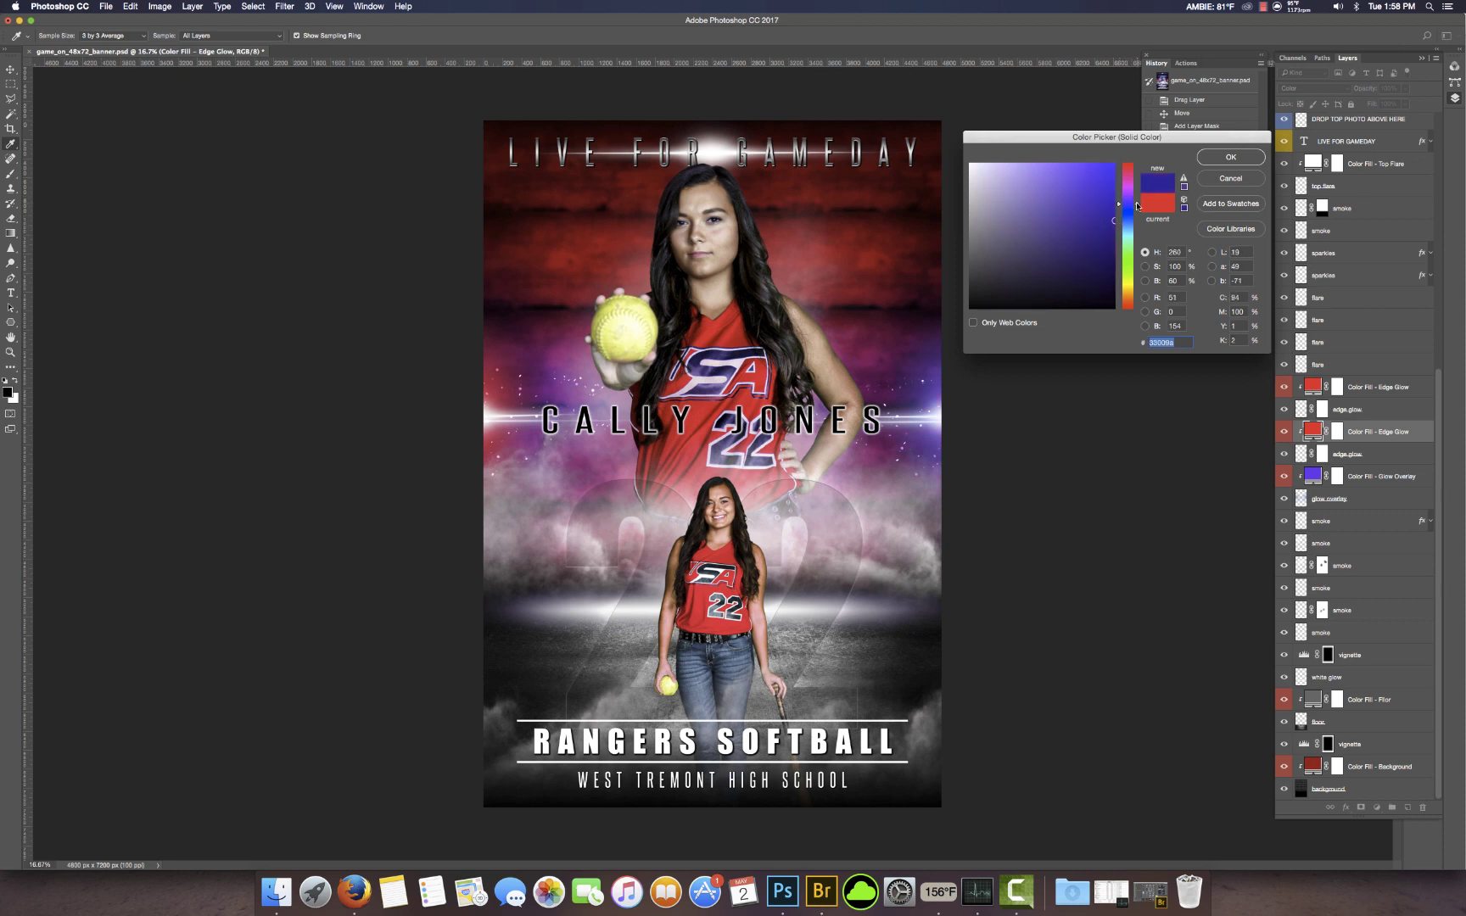
left_click_drag(1137, 208, 1137, 212)
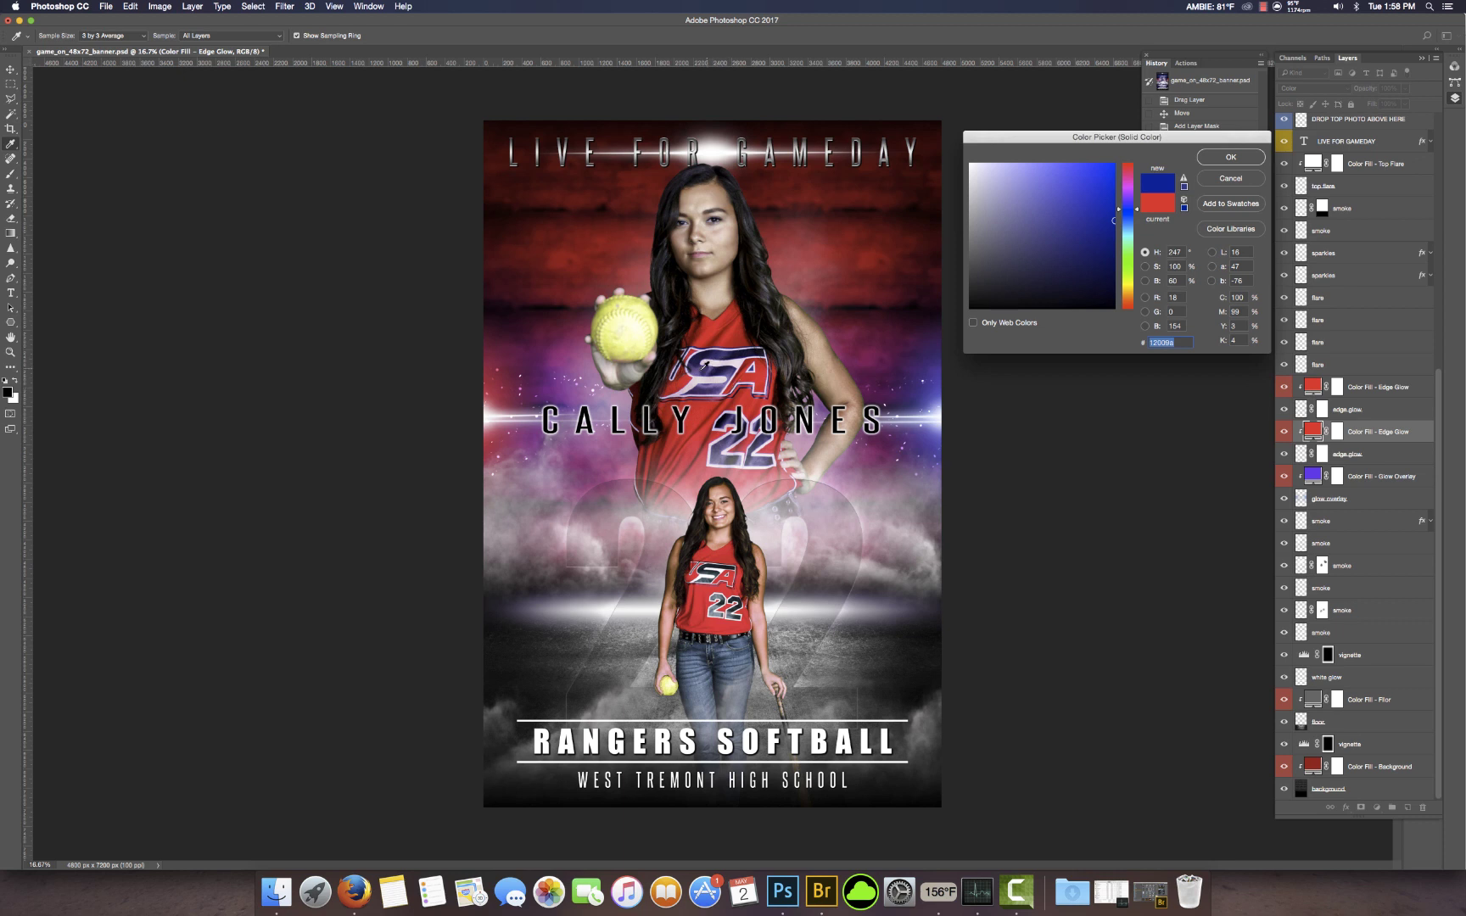
left_click(701, 368)
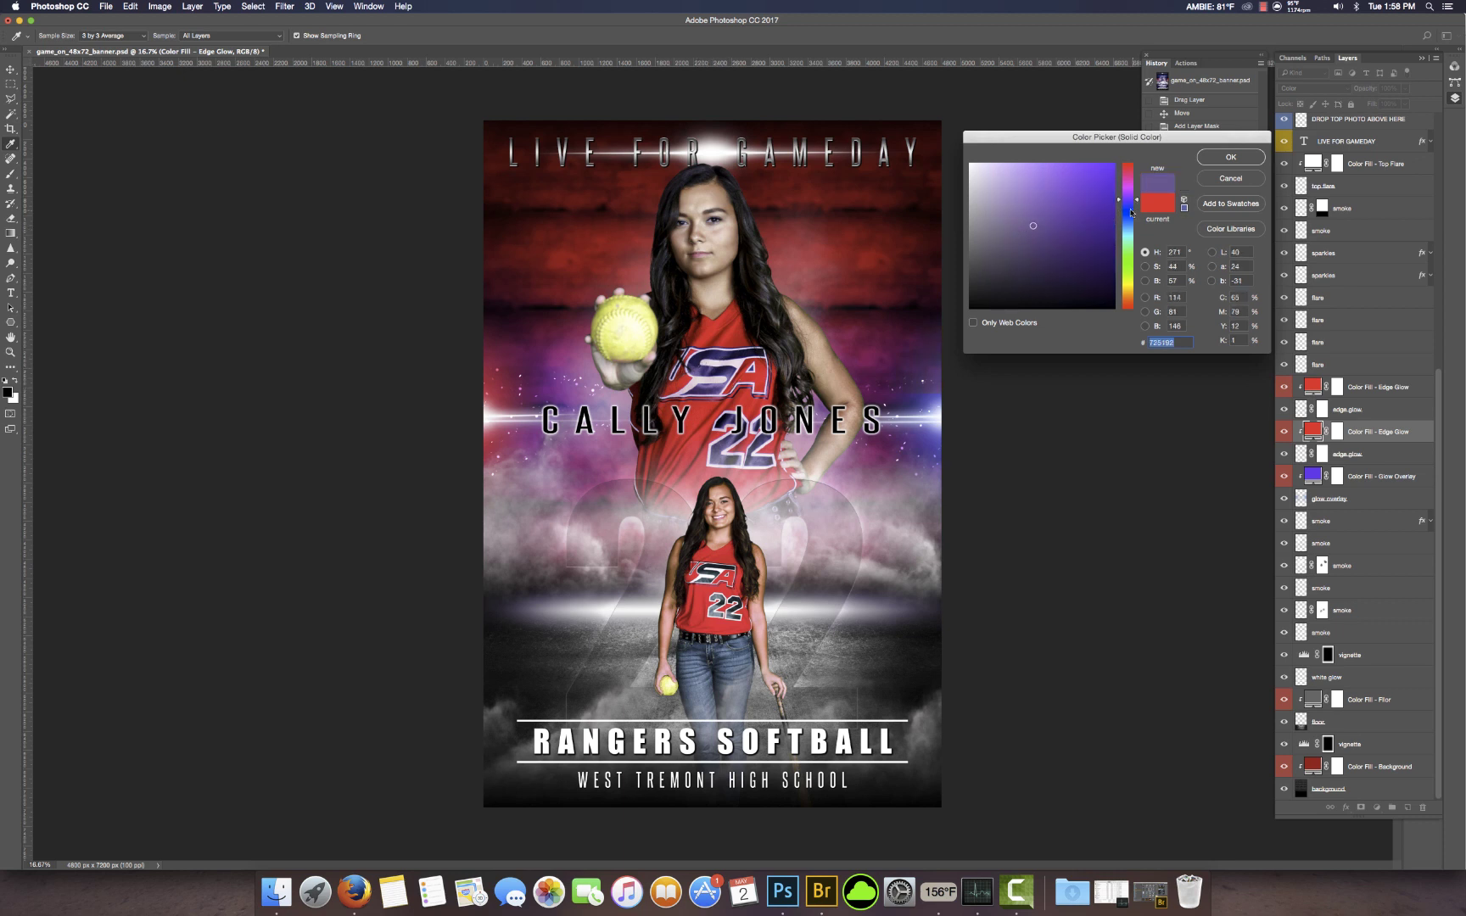
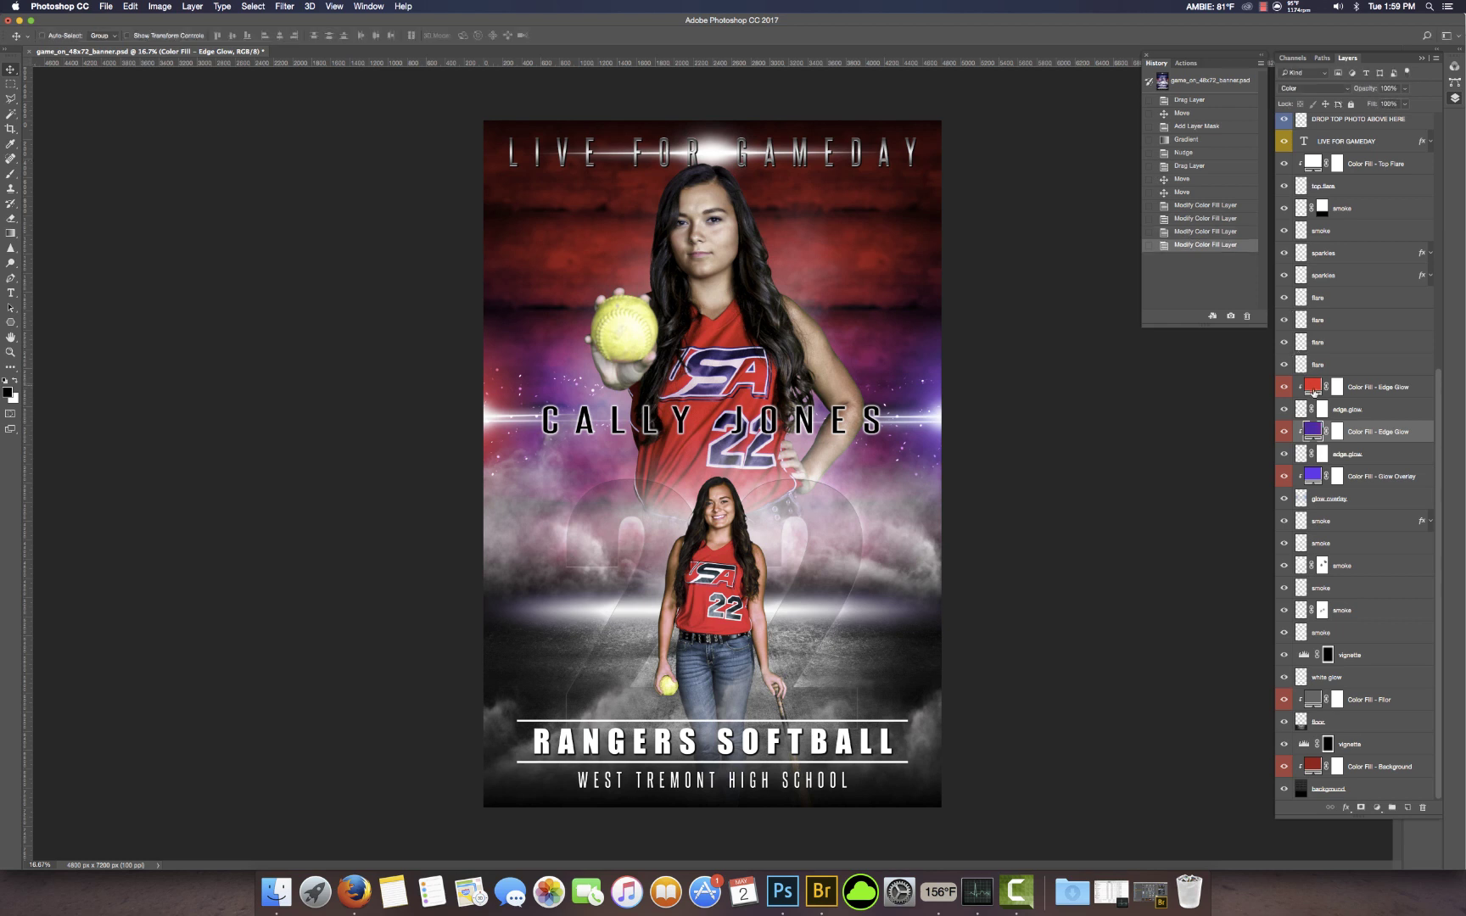
Set the upper Color Fill - Edge Glow layer to the violet 5a03aa
double_click(1313, 388)
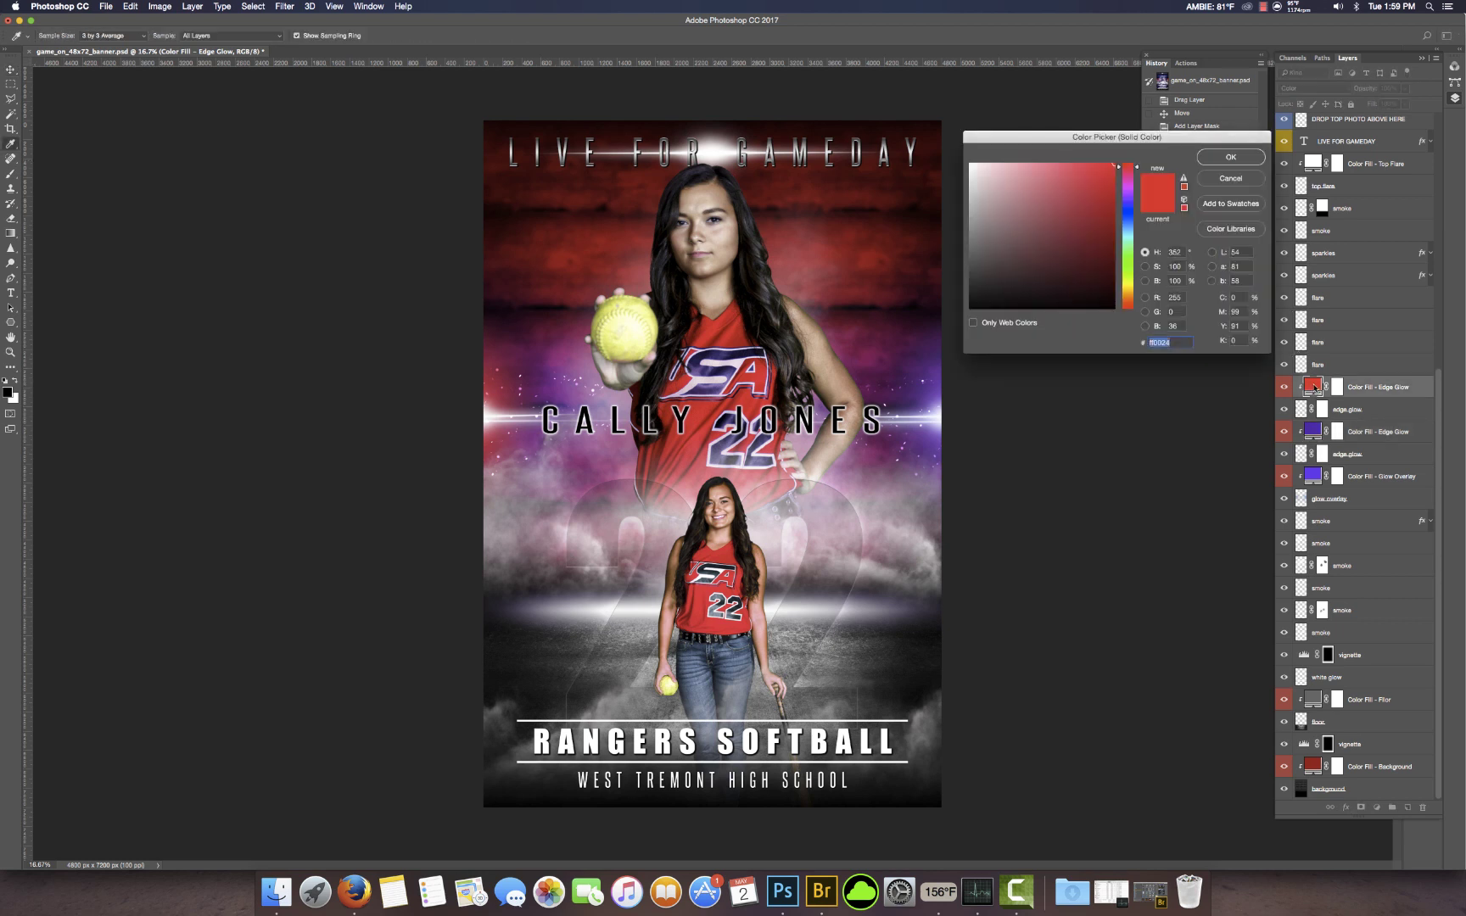
type("5a03aa")
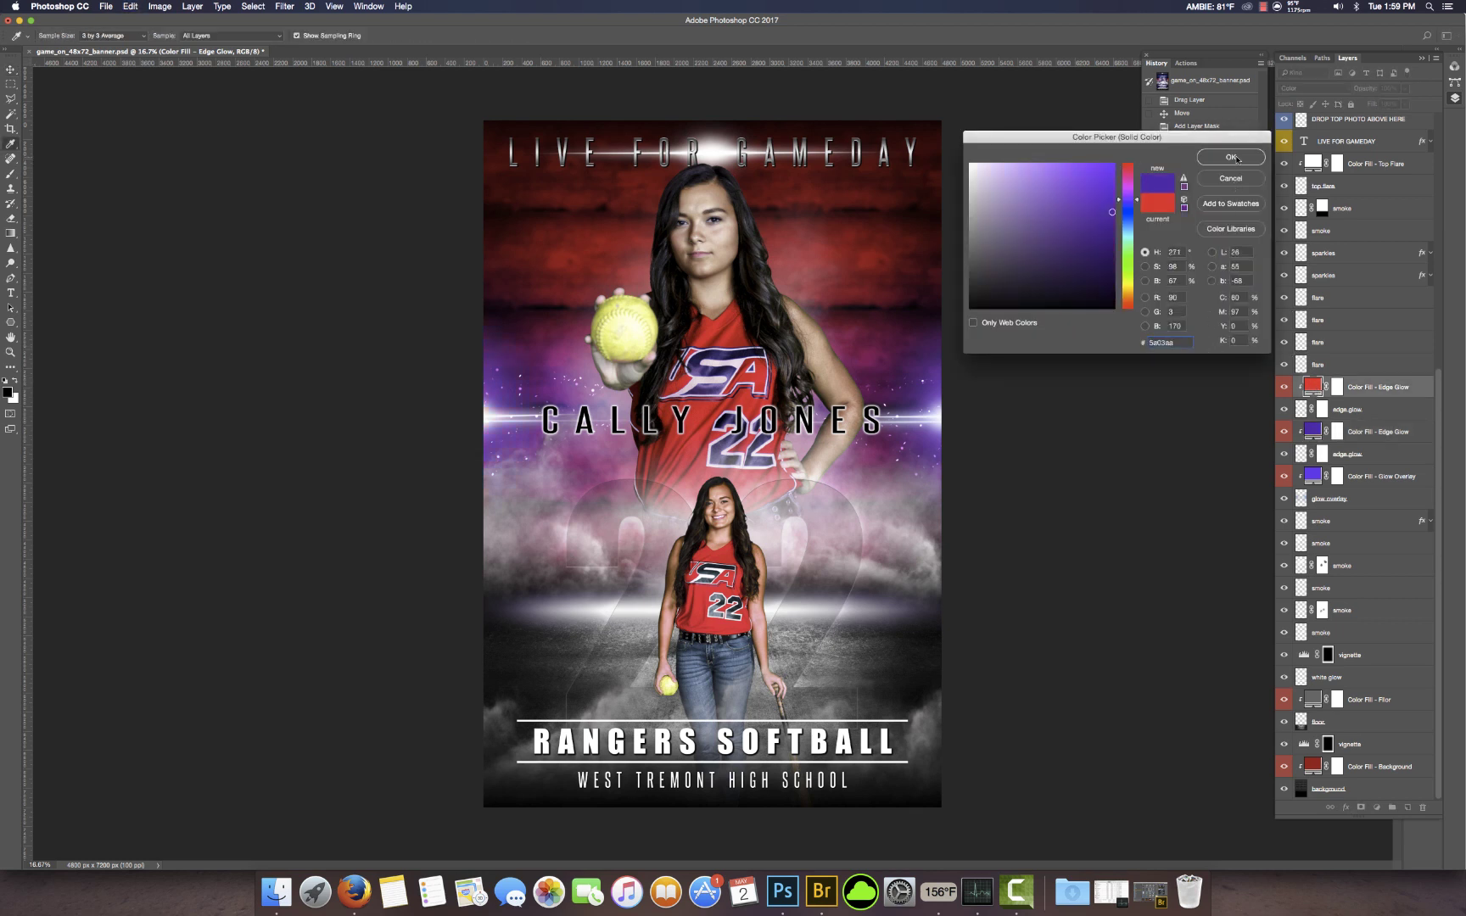
left_click(1233, 158)
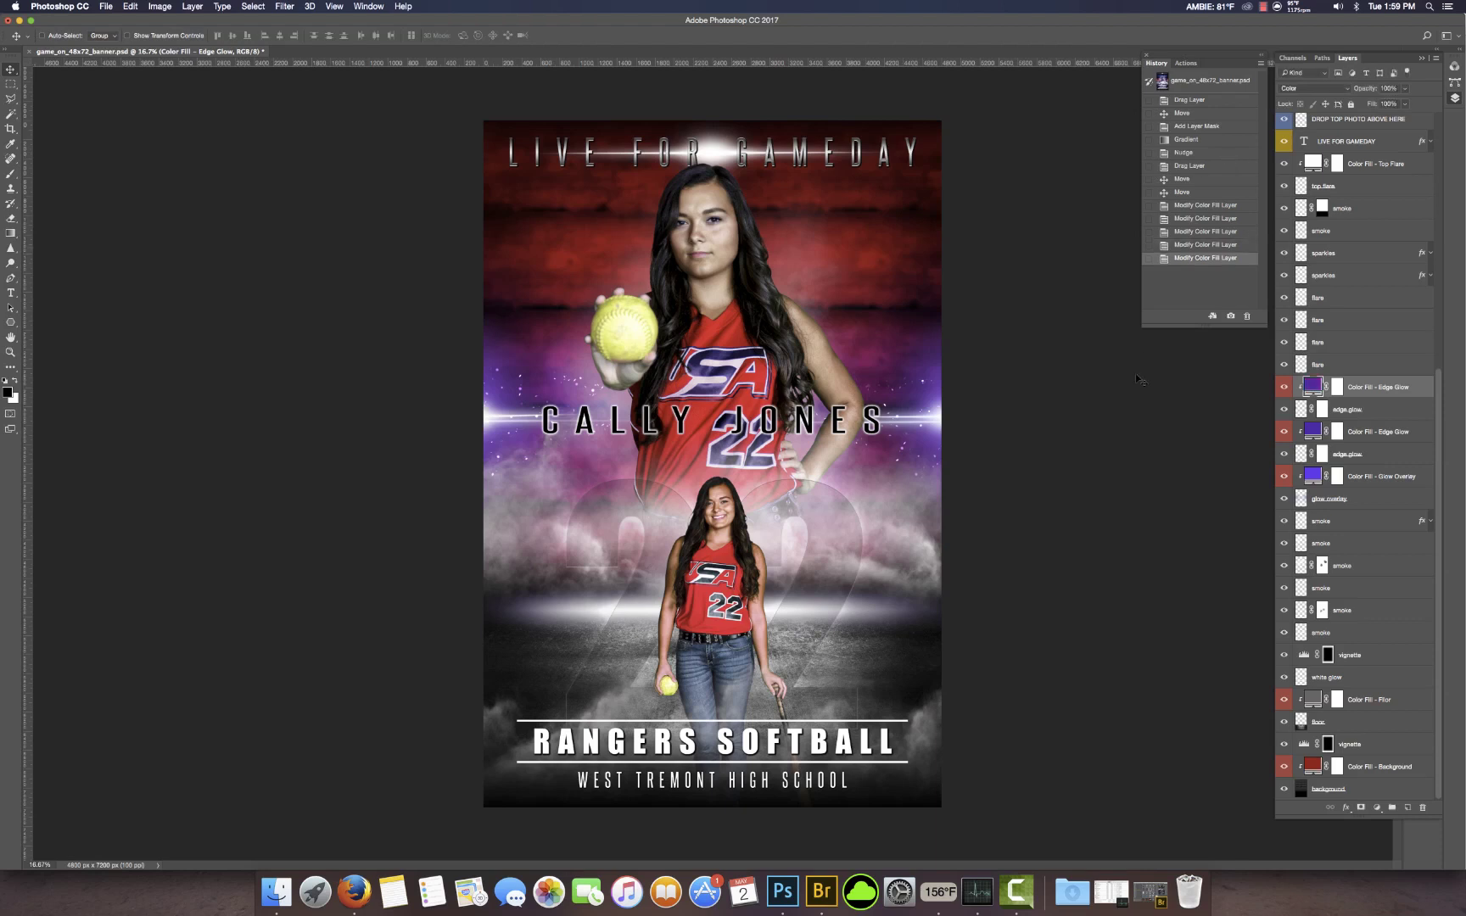
Change the Color Fill - Glow Overlay colour to 5a03aa, brightened and shifted in hue to a vivid blue-violet
double_click(1311, 478)
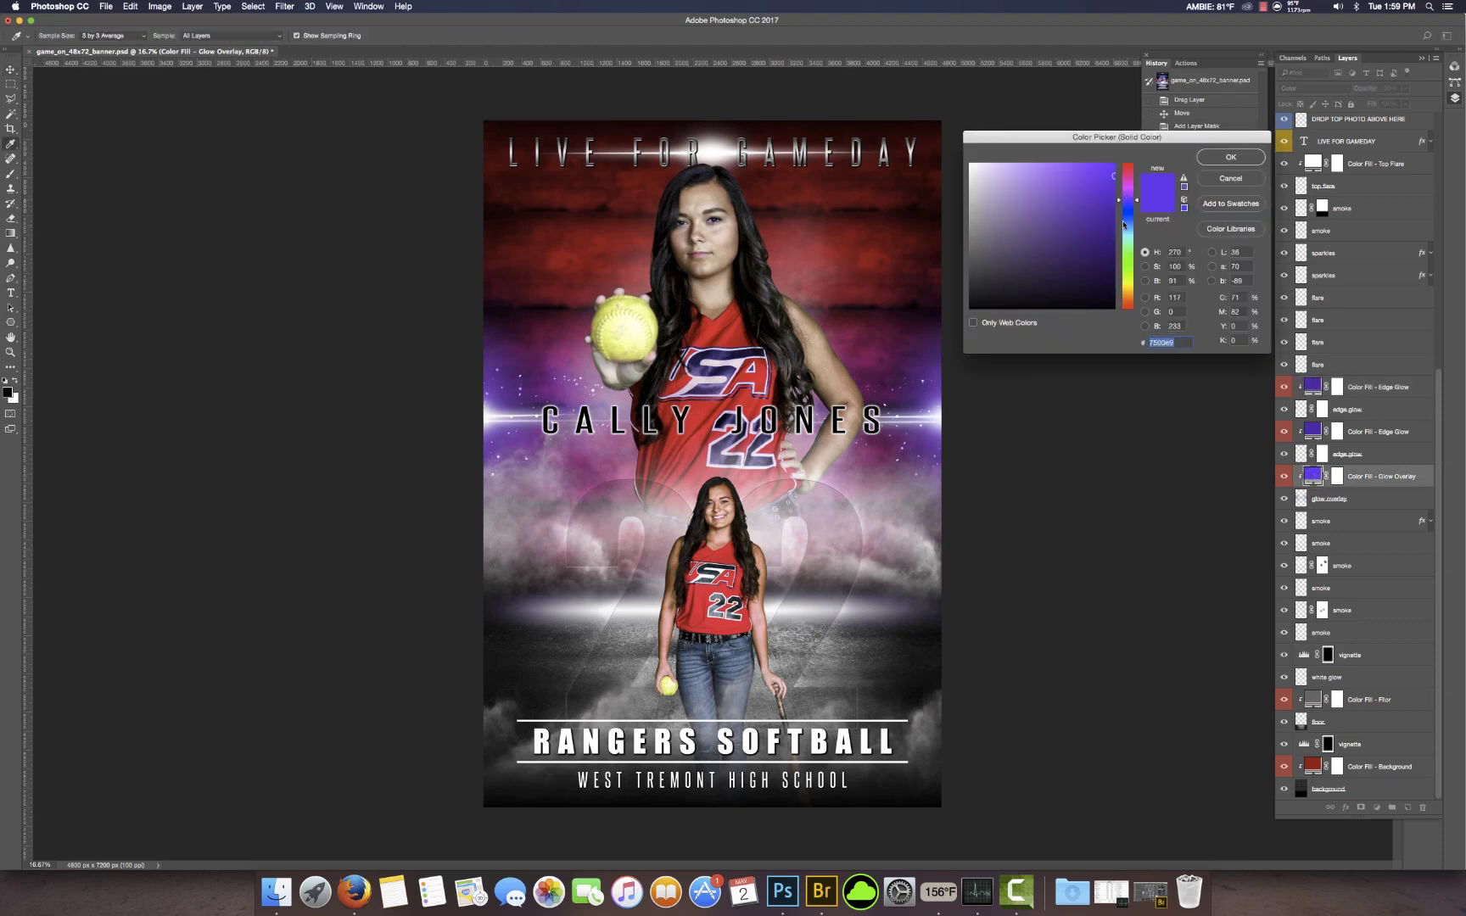
type("5a03aa")
left_click_drag(1111, 197, 1122, 153)
left_click_drag(1129, 209, 1130, 204)
left_click(1219, 154)
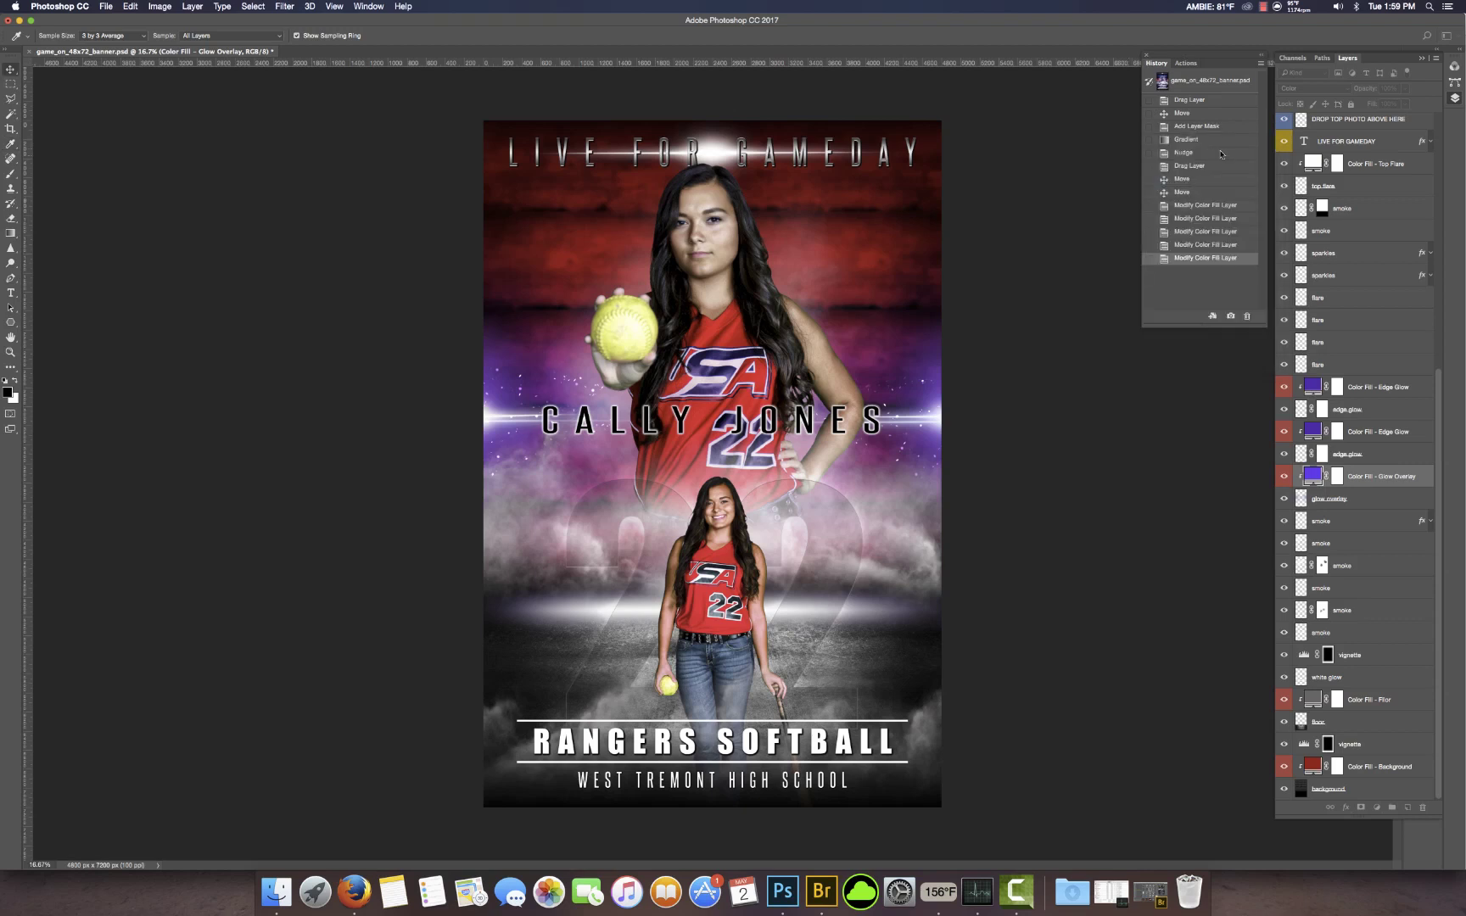
key("v")
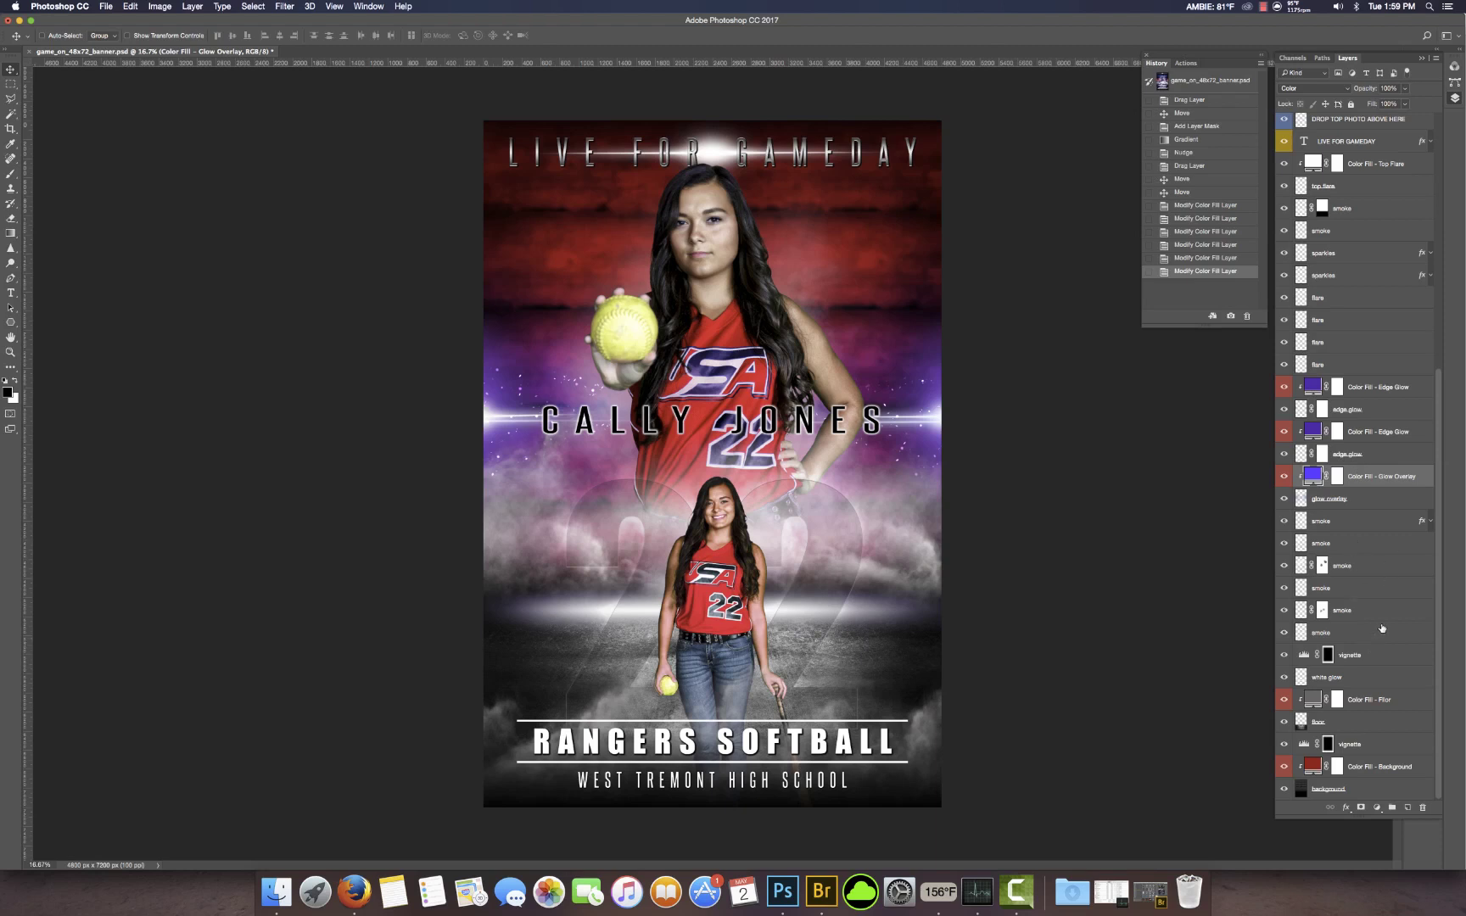
left_click(1396, 566)
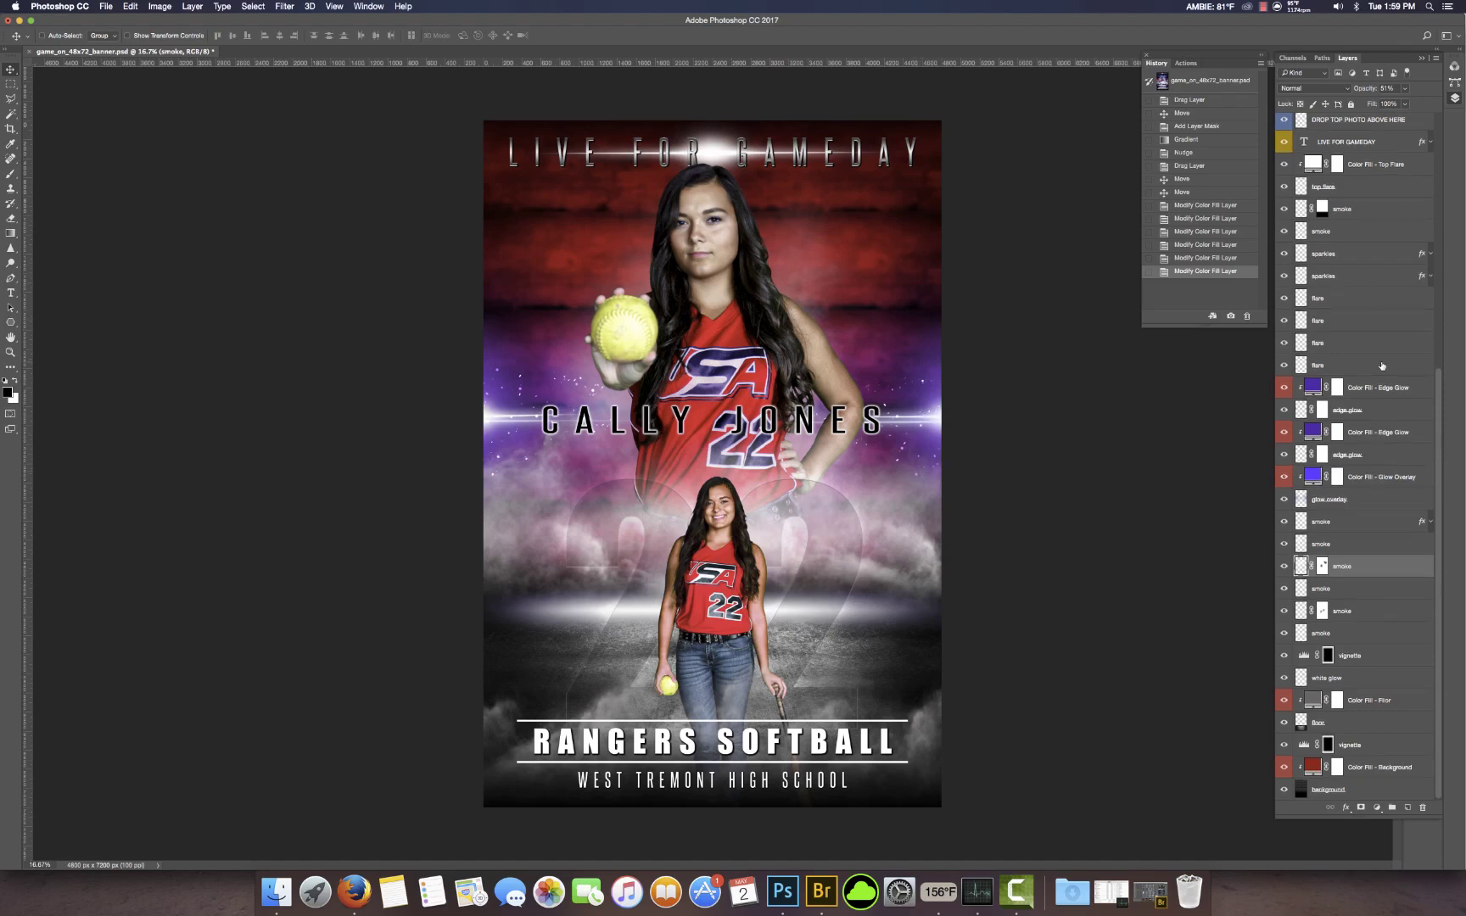
scroll(1381, 364, "up", 5)
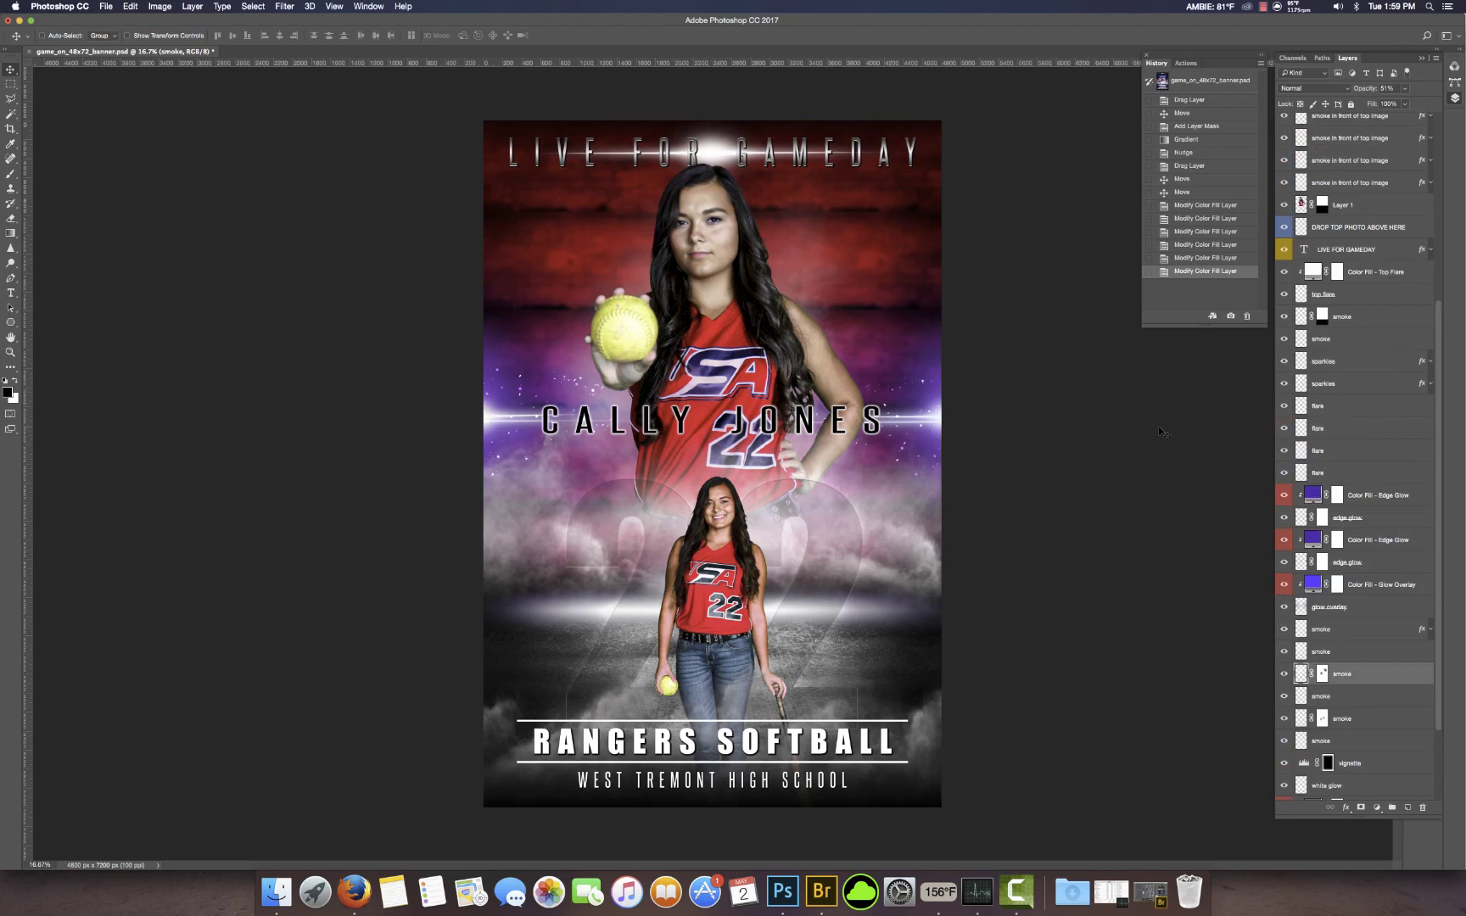
scroll(1352, 351, "up", 12)
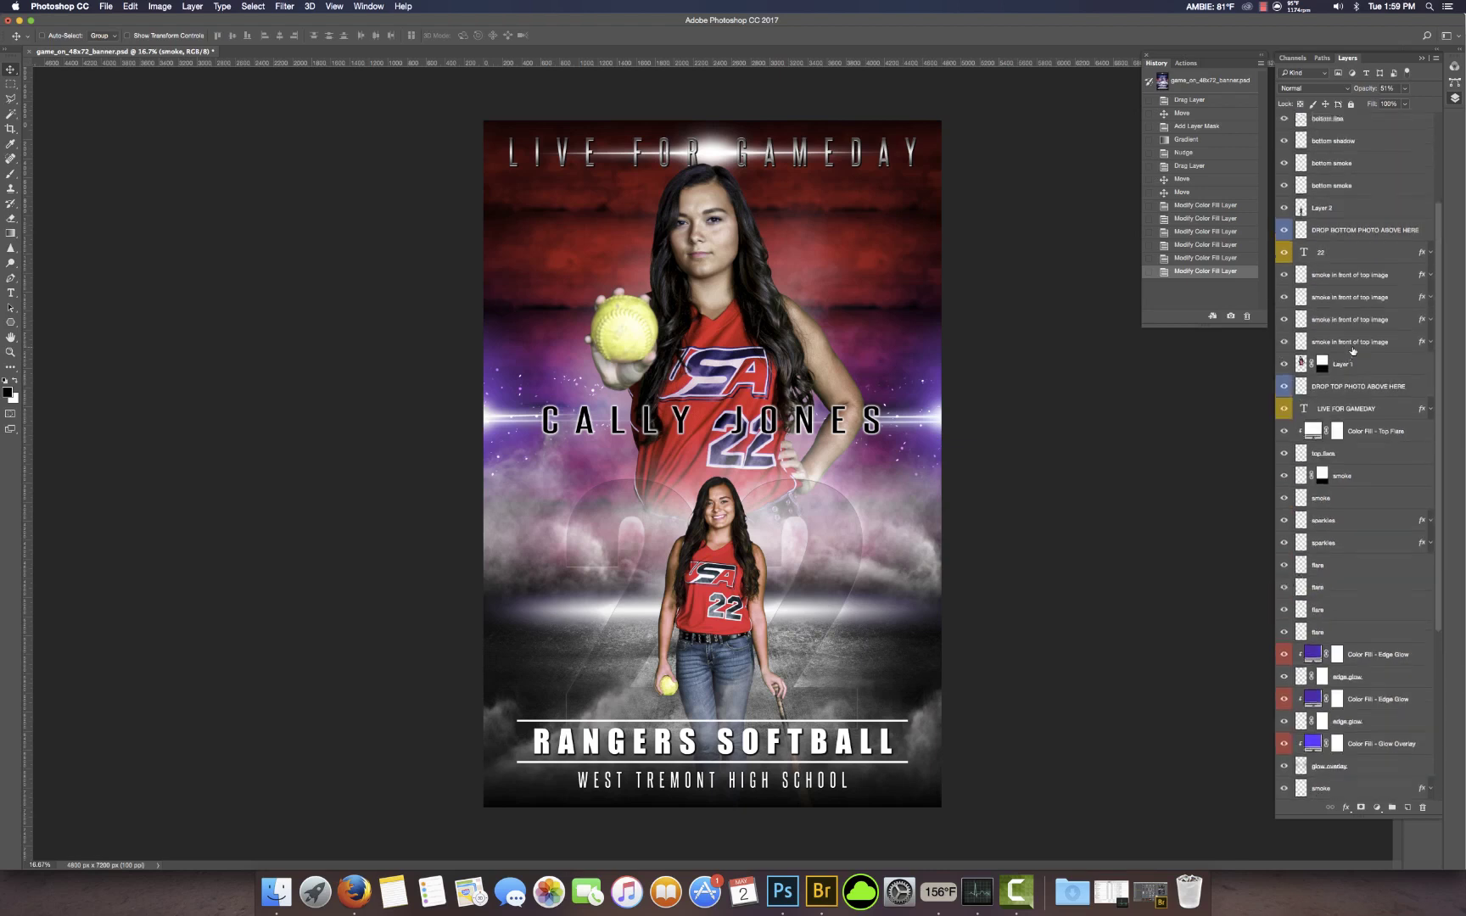
scroll(1352, 350, "up", 2)
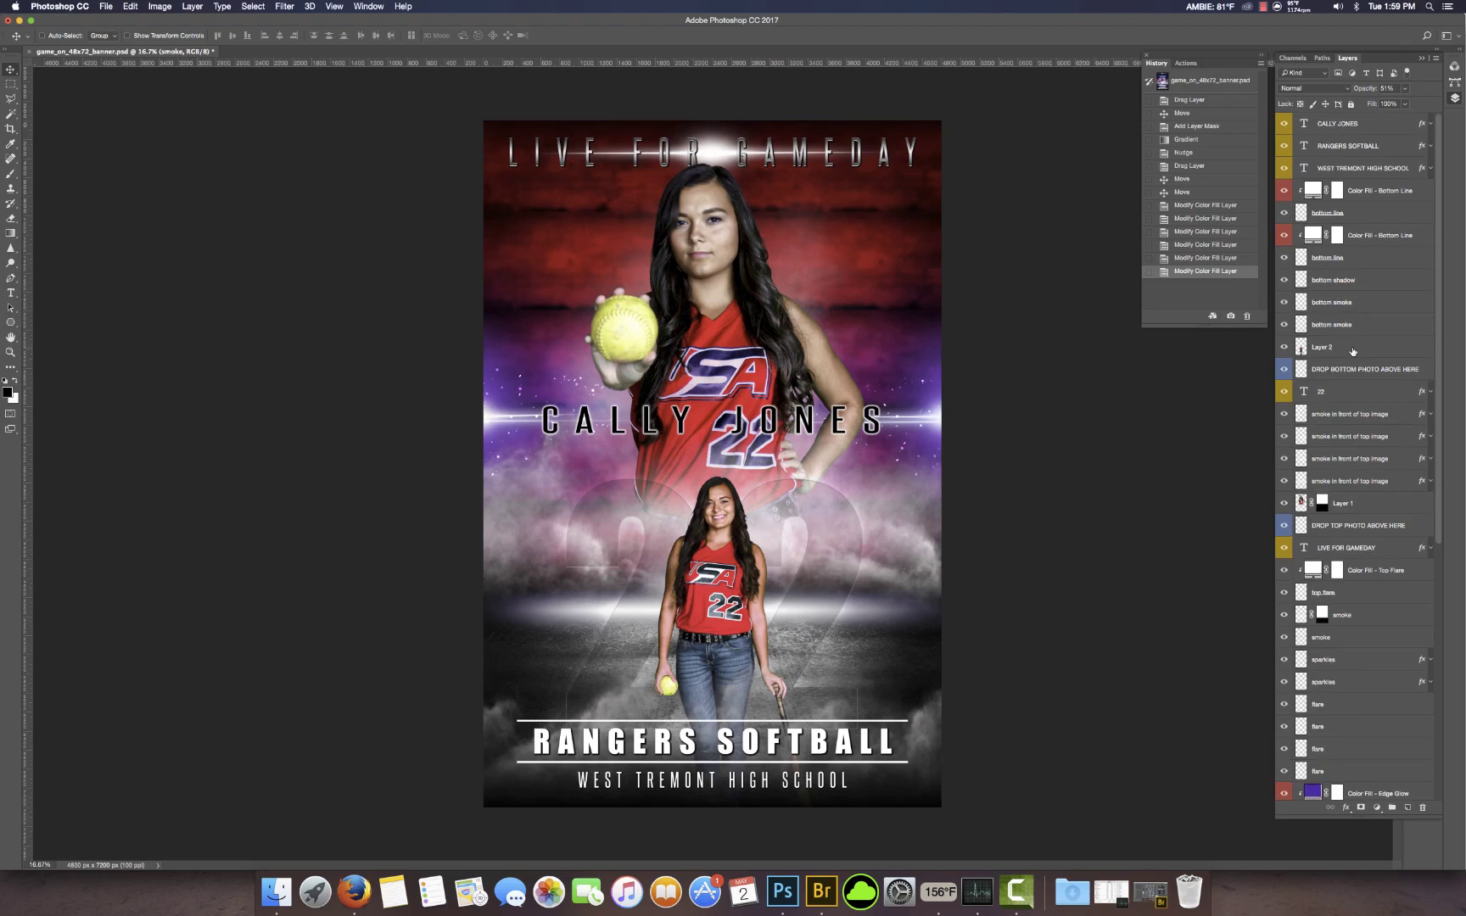
scroll(1352, 351, "down", 18)
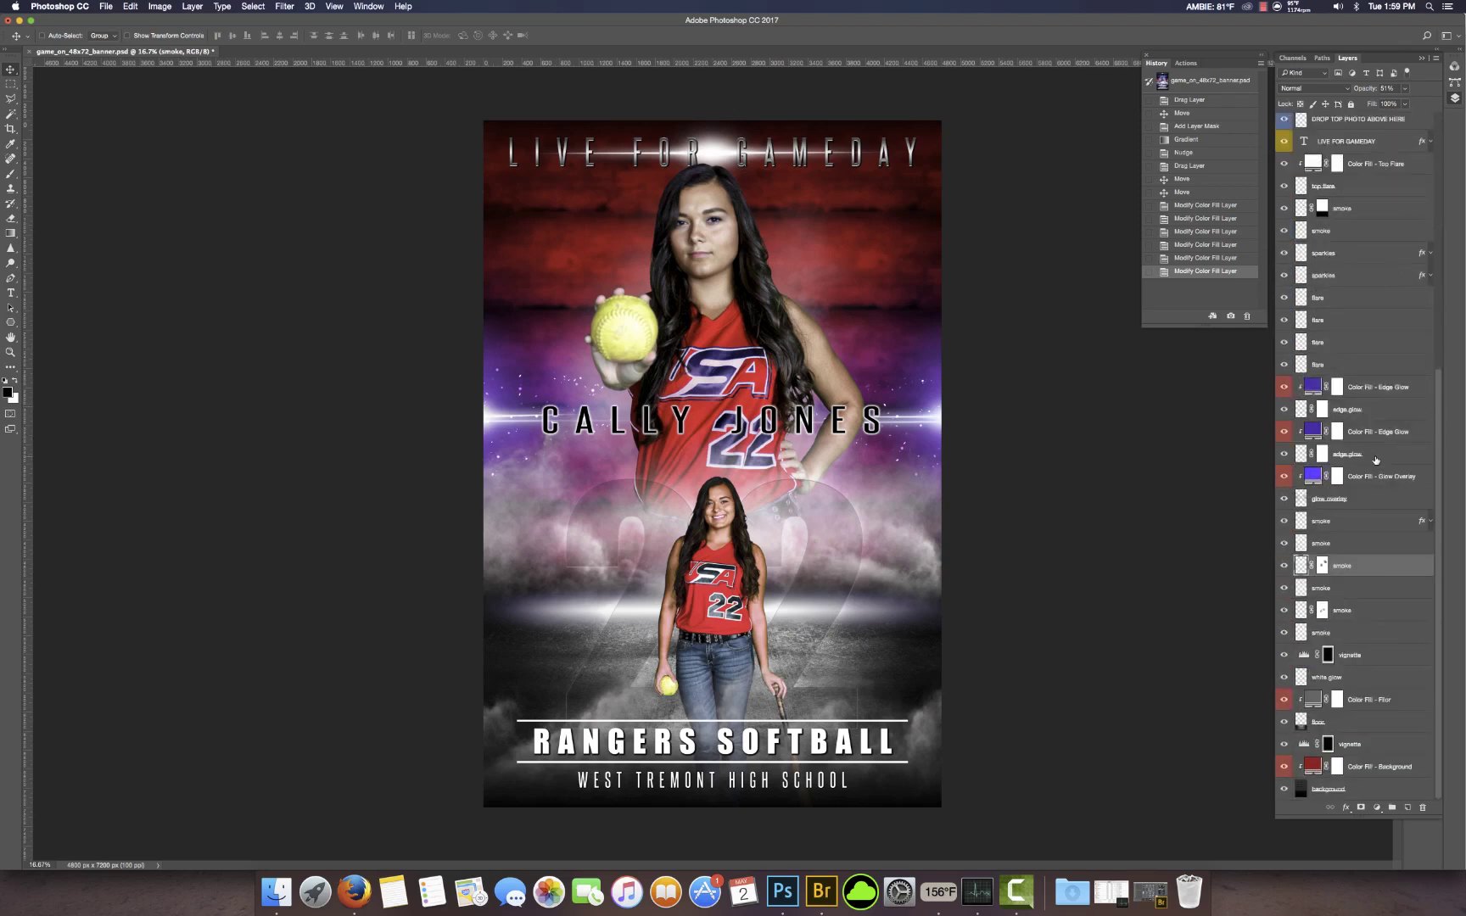
scroll(1379, 375, "up", 18)
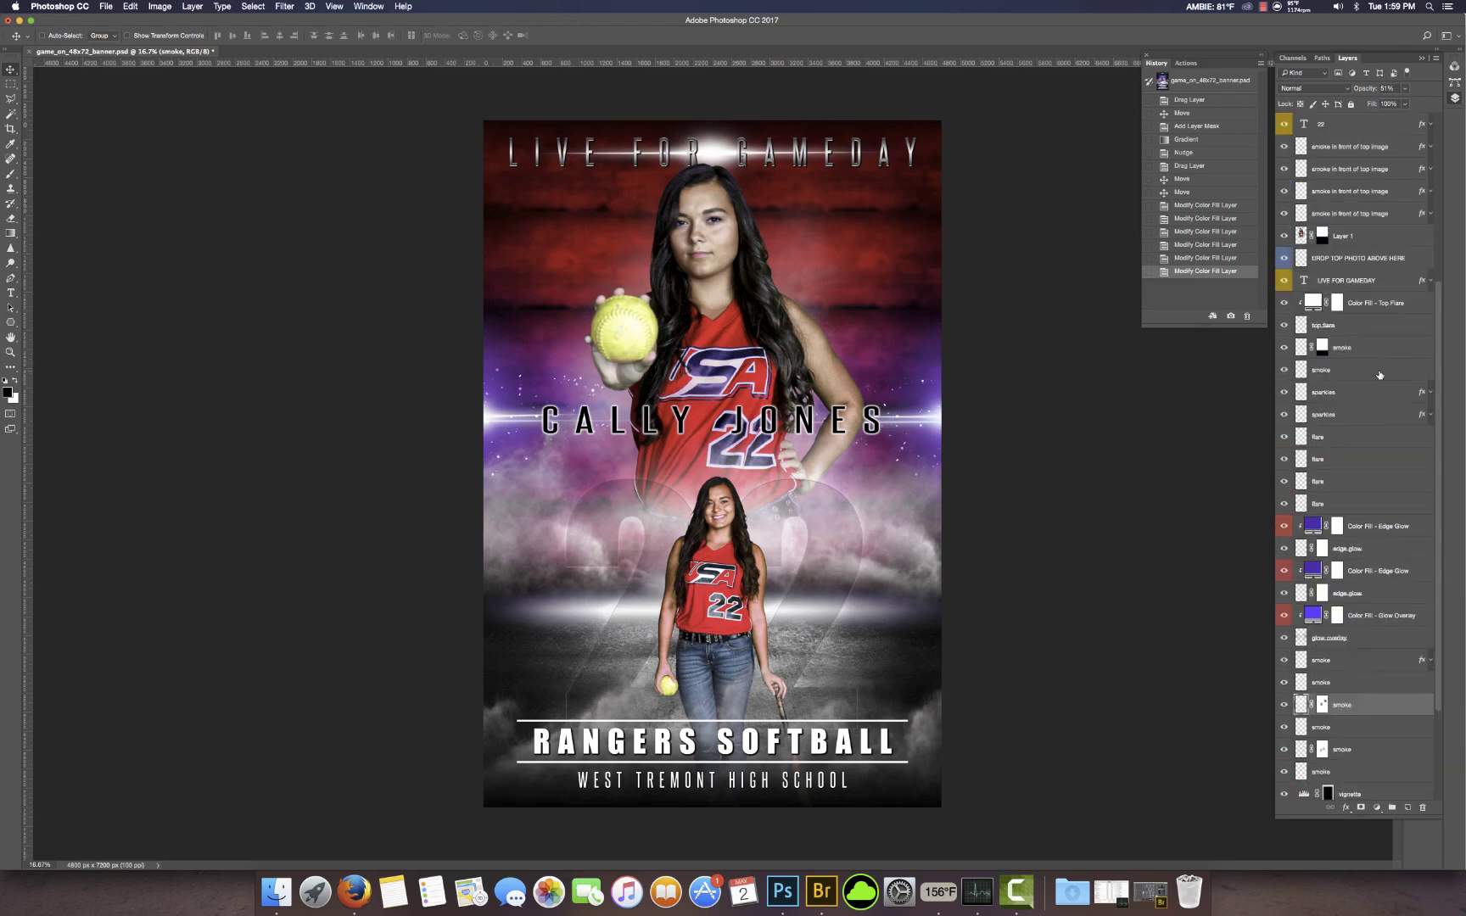